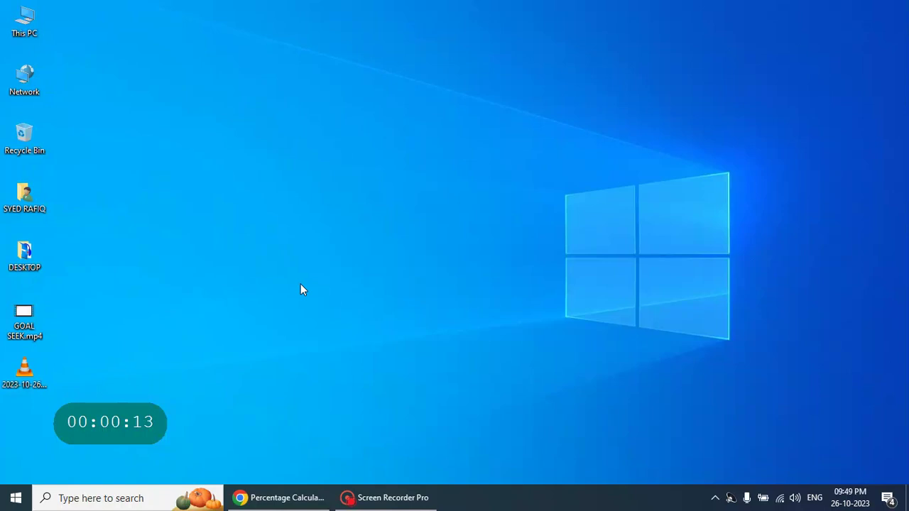
Search for CALC in Windows and open OpenOffice Calc with a blank spreadsheet.
left_click(62, 496)
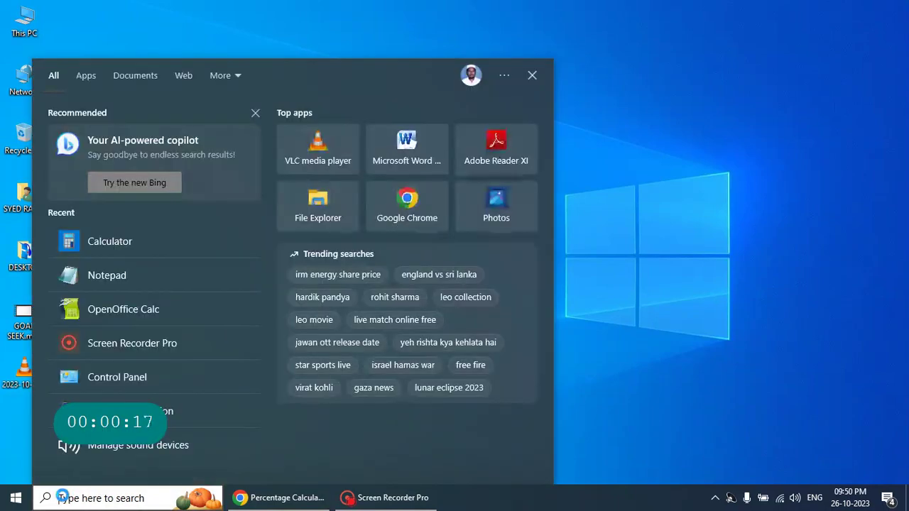
type("CALC")
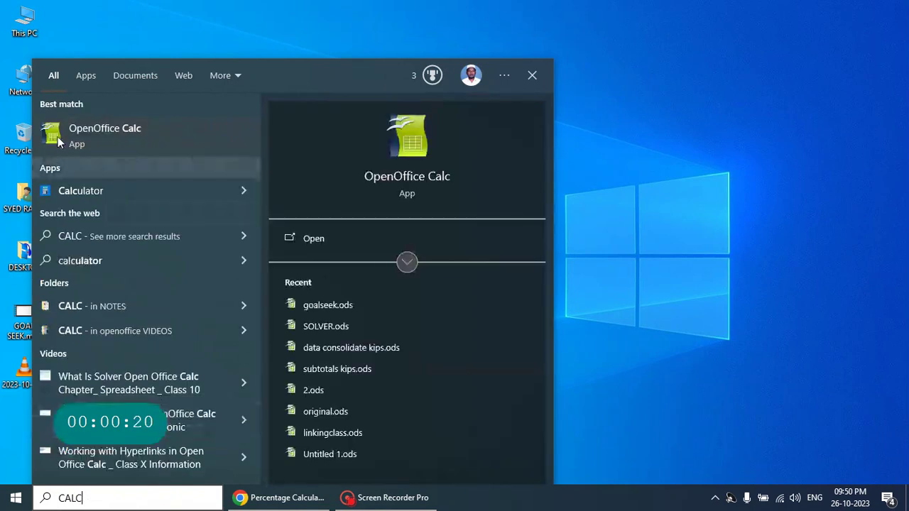
left_click(75, 133)
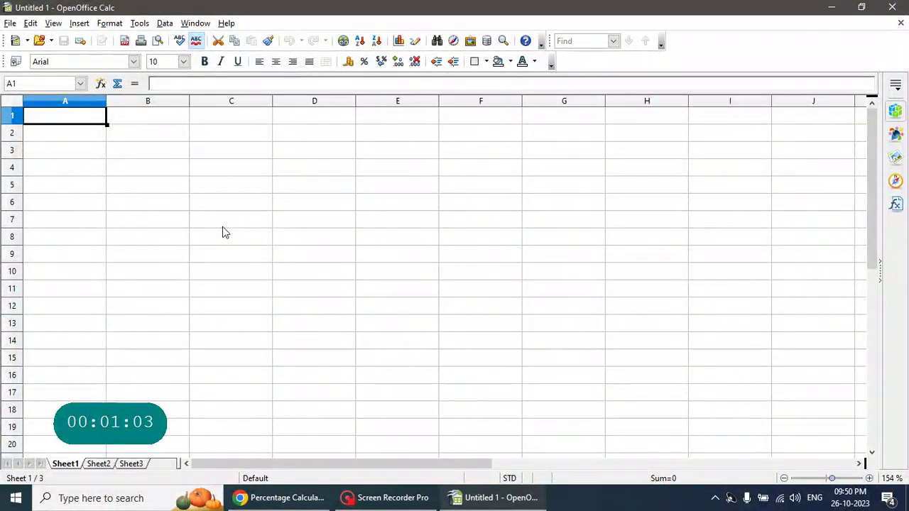
Enter the column headings SUBJECTS in A1 and MARKS in B1.
left_click(65, 115)
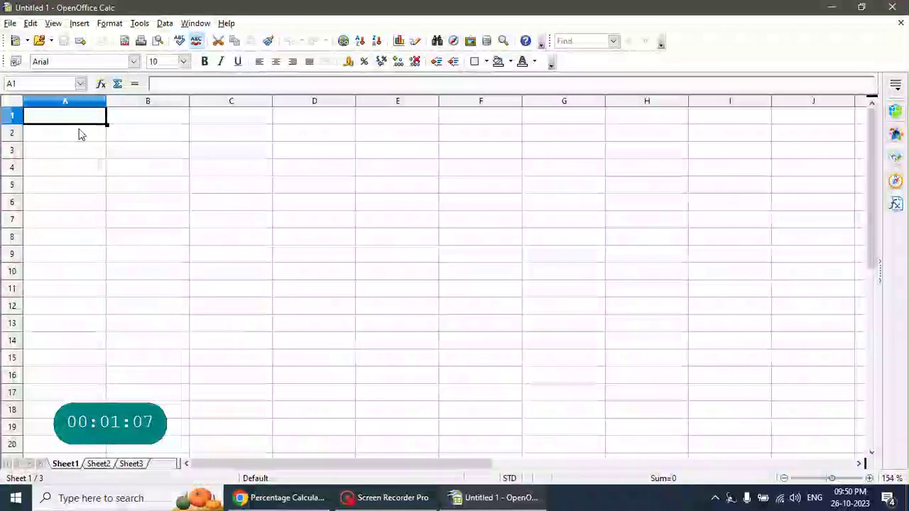
type("SUBJECTS")
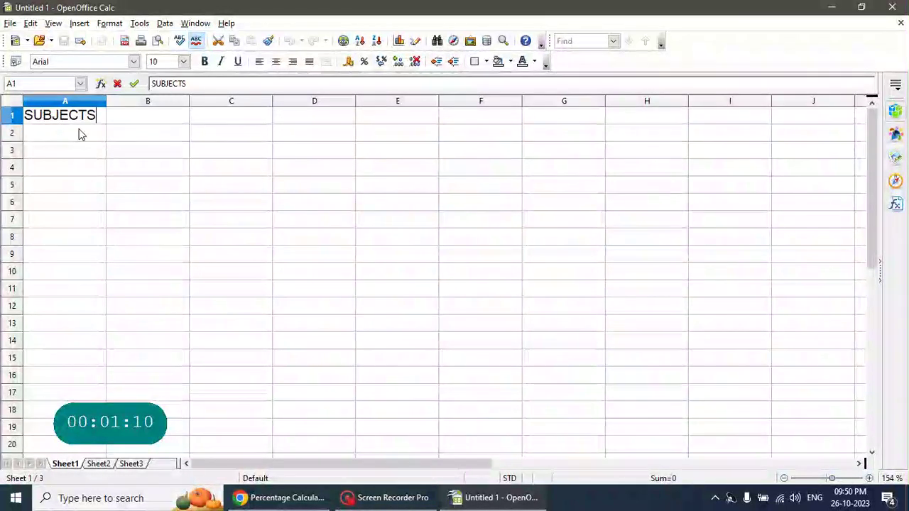
key("Tab")
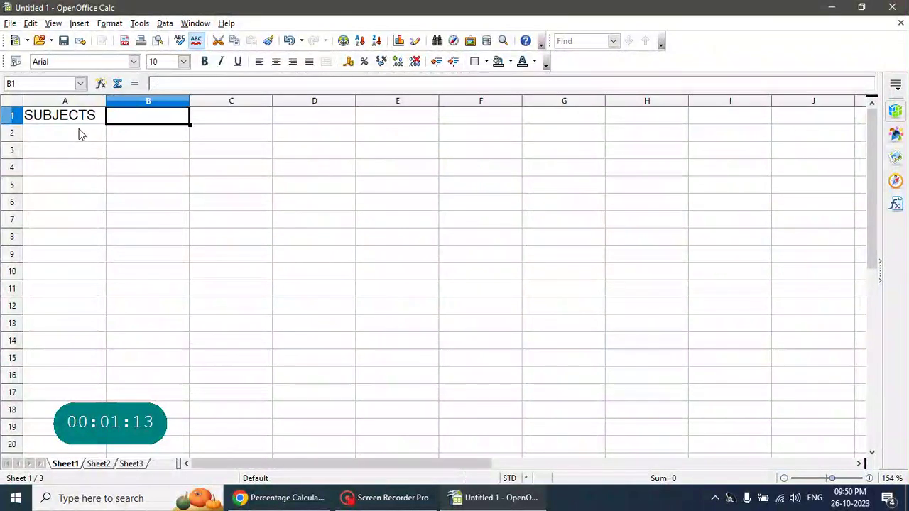
type("MARKS")
key("Return")
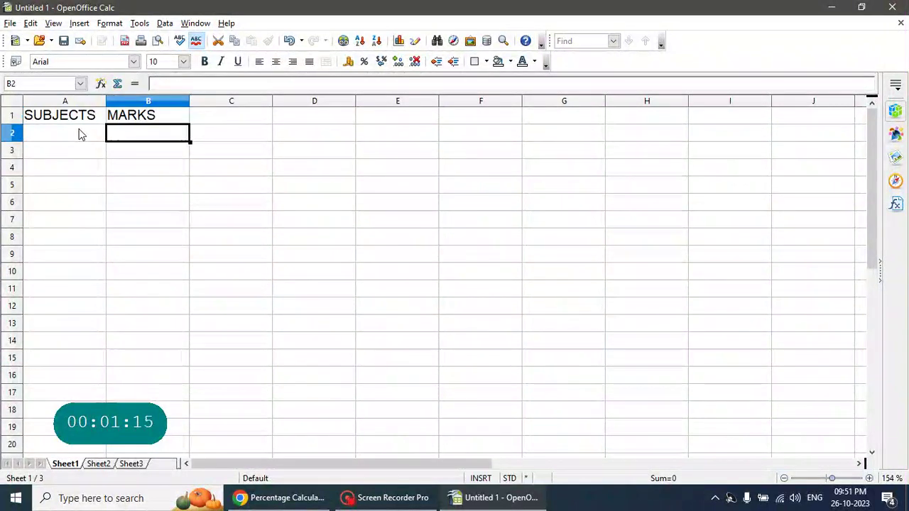
Fill rows 2 and 3 with the subject ENG and mark 67, and TEL and mark 69.
left_click(80, 134)
type("ENG")
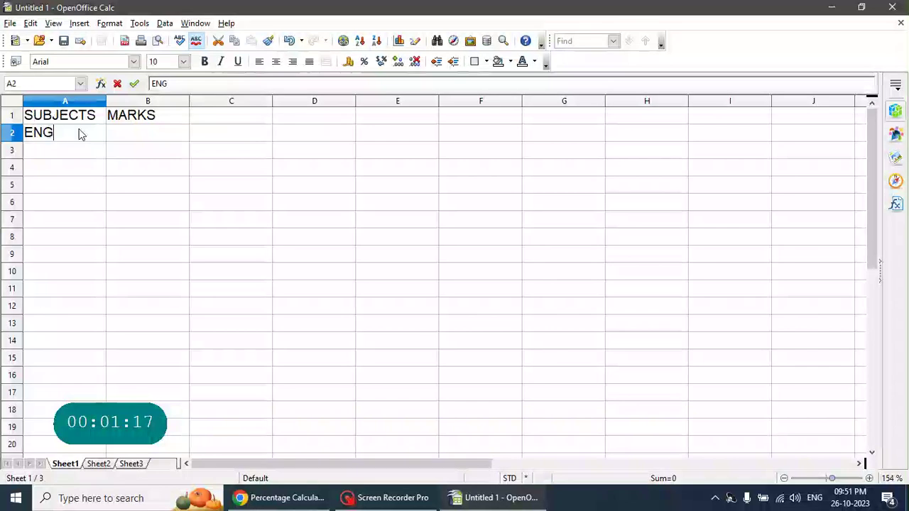
key("Tab")
type("7")
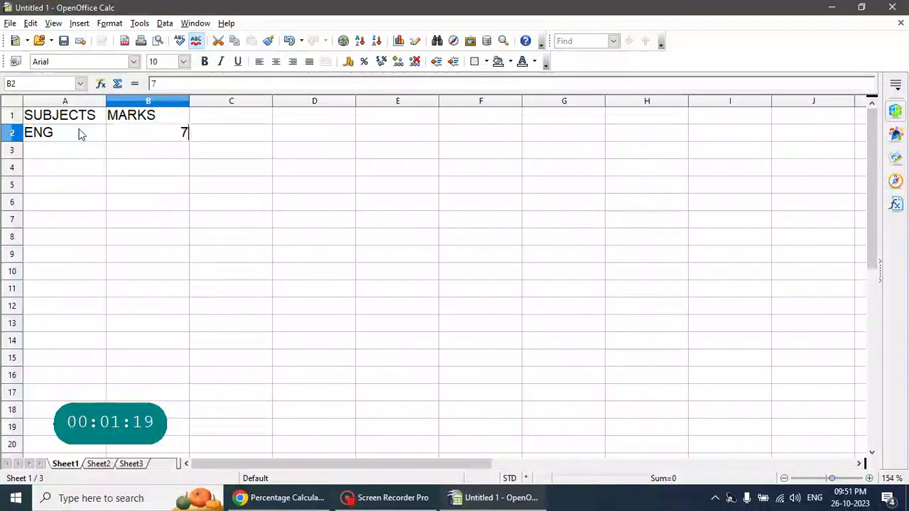
key("BackSpace")
type("67")
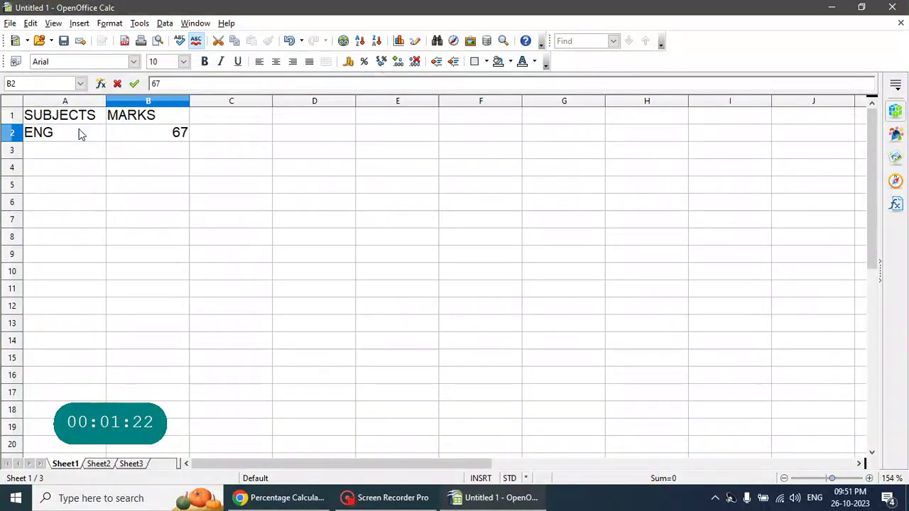
key("Return")
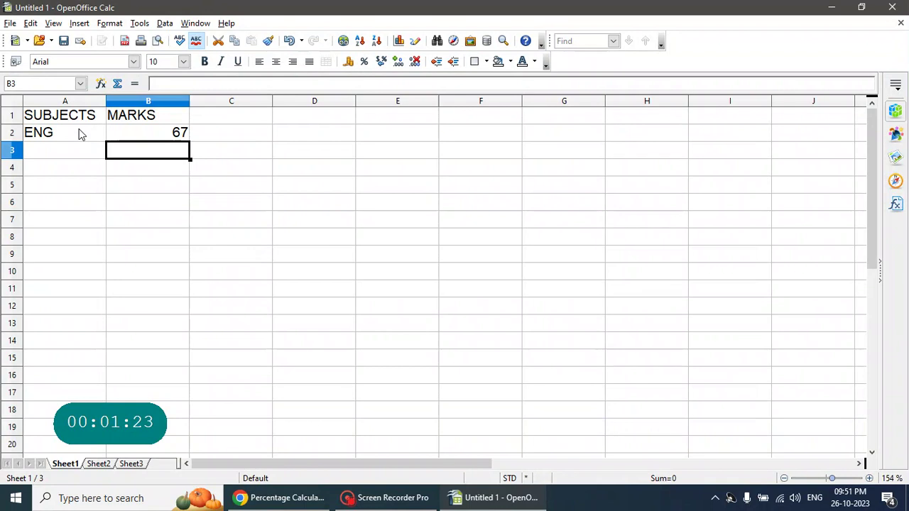
key("Left")
type("TEL")
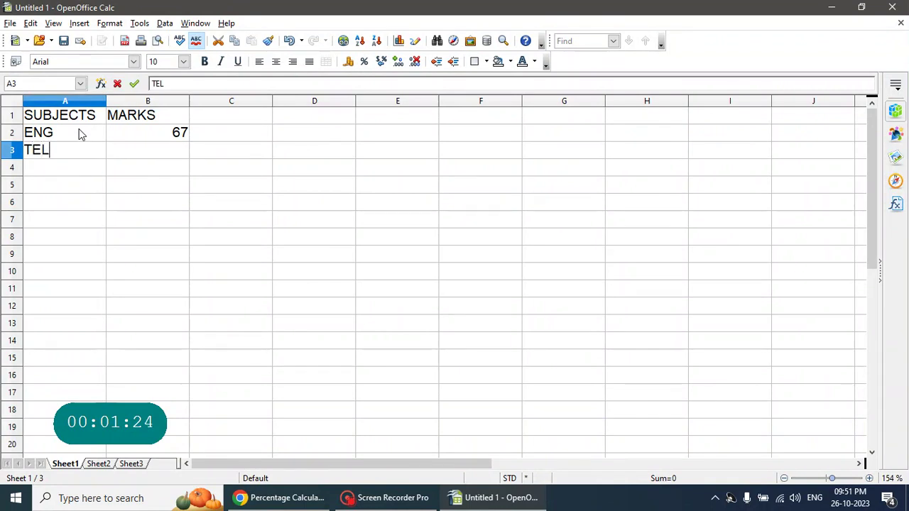
key("Tab")
type("69")
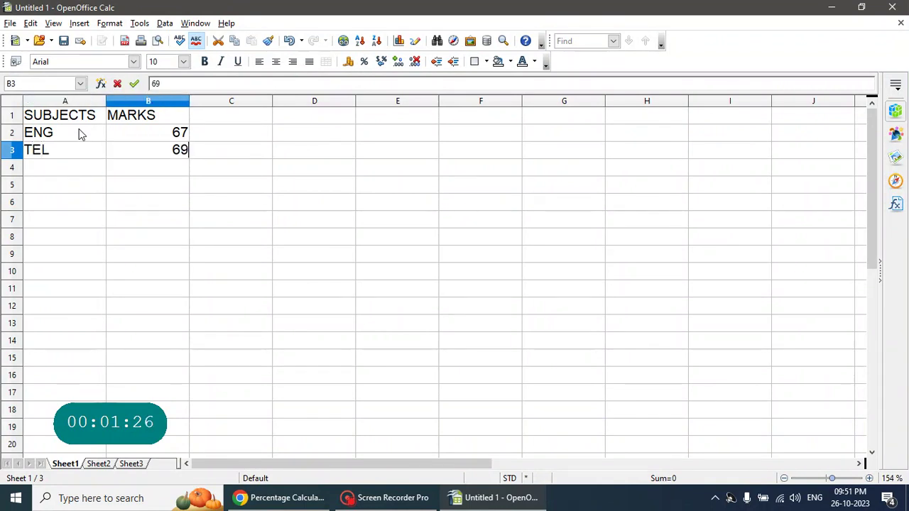
key("Return")
Fill rows 4 and 5 with the subjects MAT and SCI, each with a mark of 0.
type("MAT")
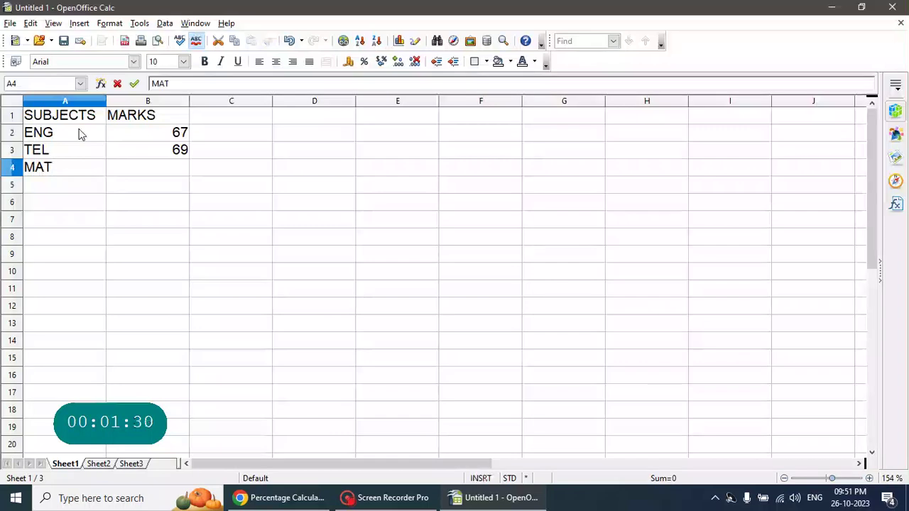
key("Tab")
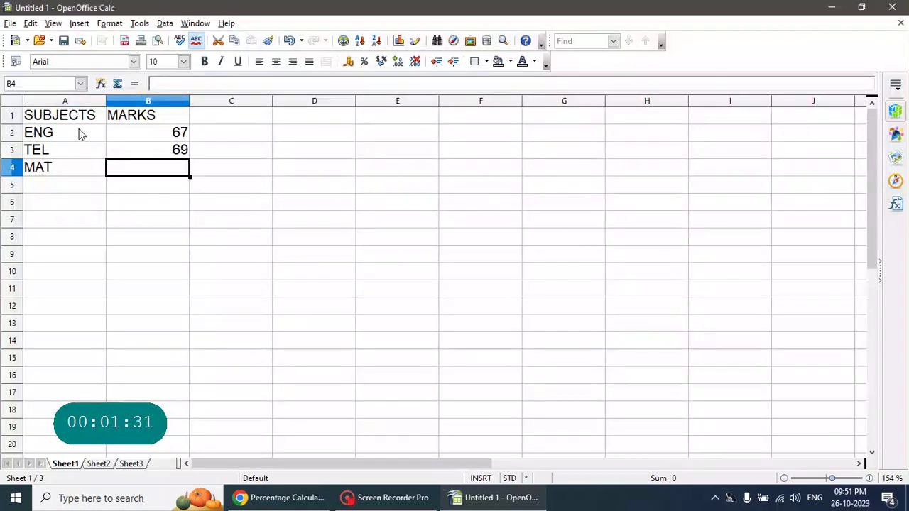
type("0")
key("Return")
key("Left")
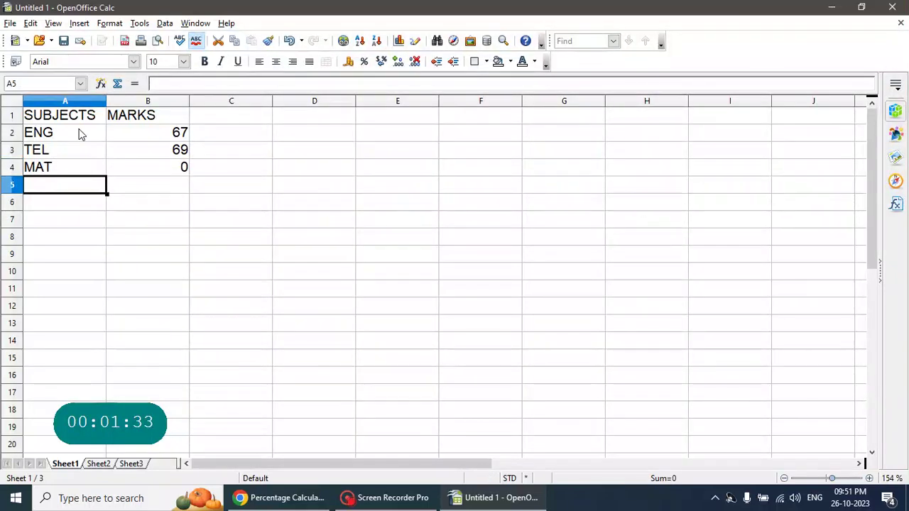
type("SCI")
key("Tab")
type("0")
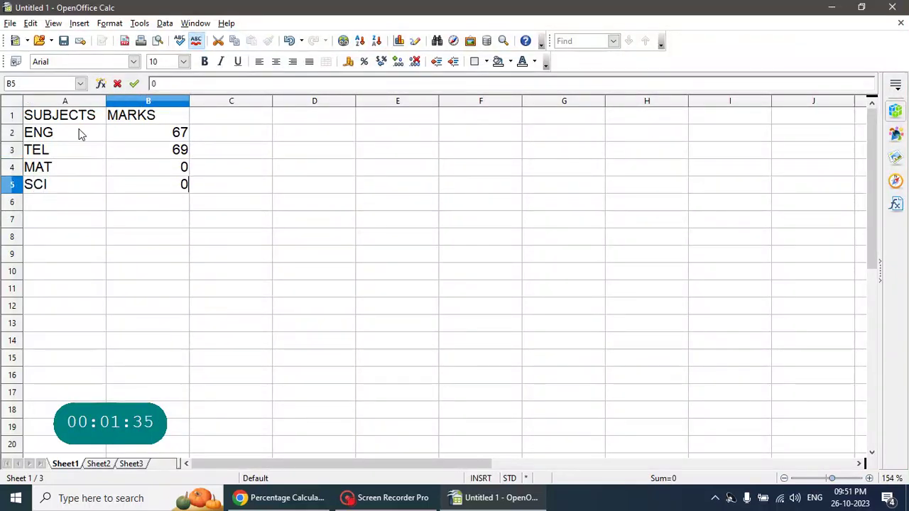
key("Return")
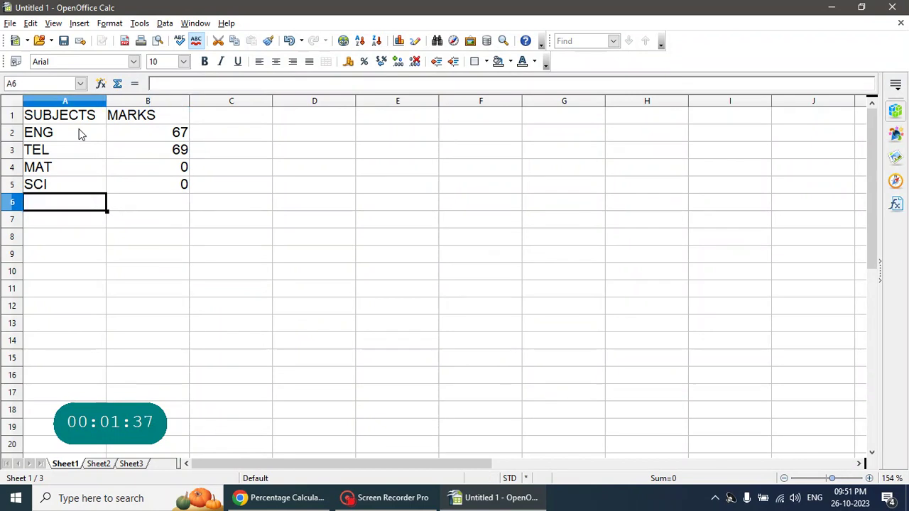
Fill rows 6 and 7 with the subject SOC and mark 0, and IT and mark 77.
type("SOC")
key("Tab")
type("0")
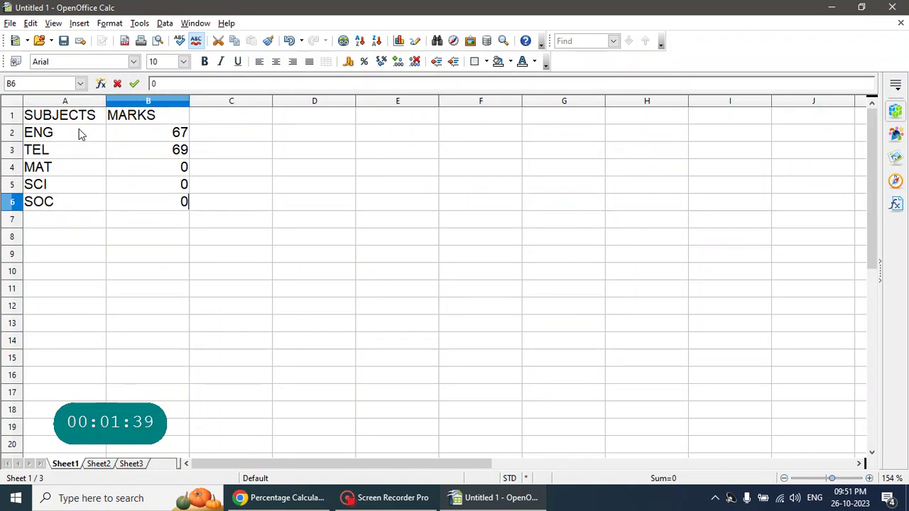
key("Return")
key("Left")
type("IT")
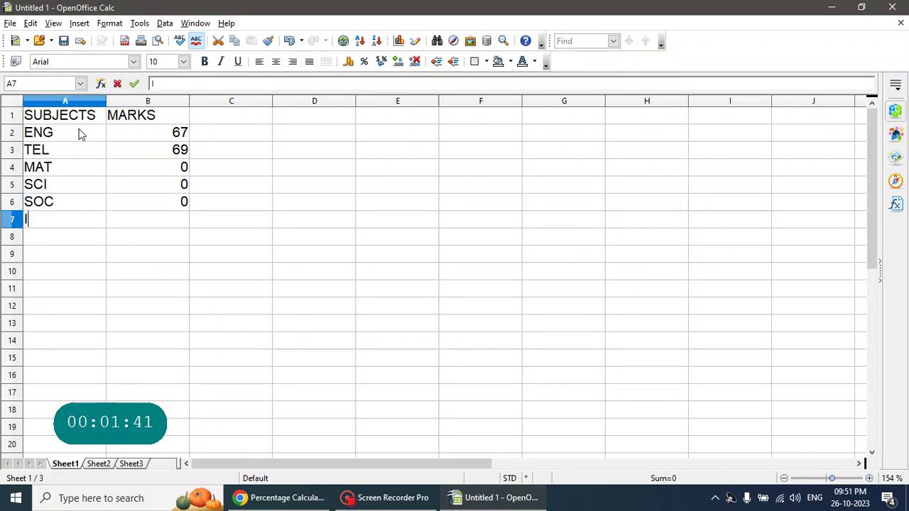
key("Tab")
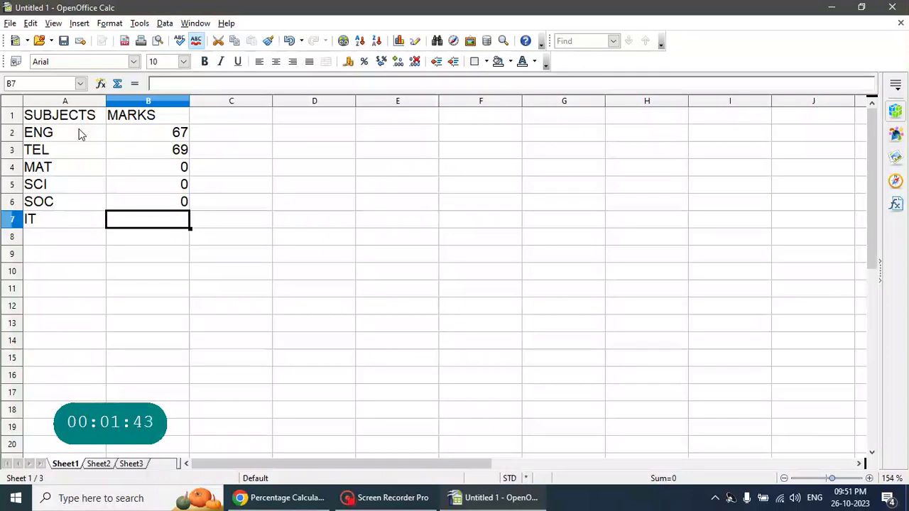
type("77")
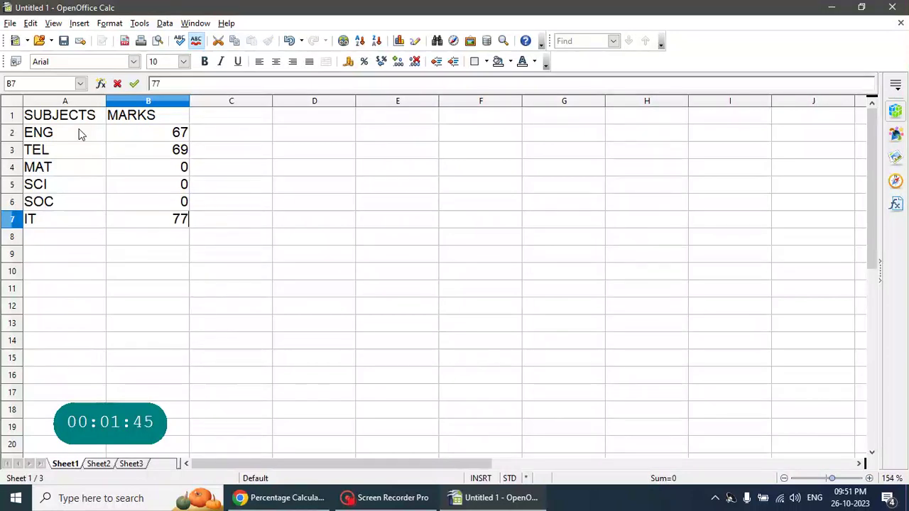
key("Return")
Label A8 as TOTAL and sum the marks in B8 with =SUM(B2:B7).
key("Left")
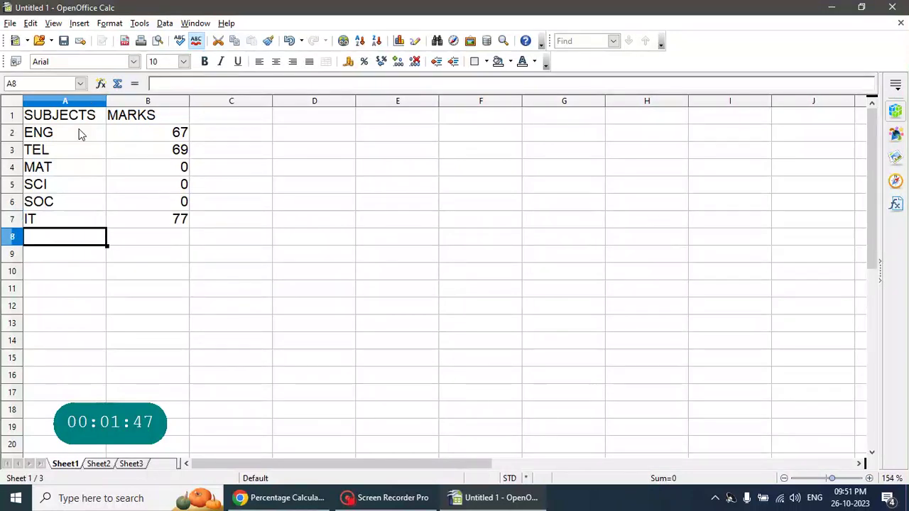
type("TOTAL")
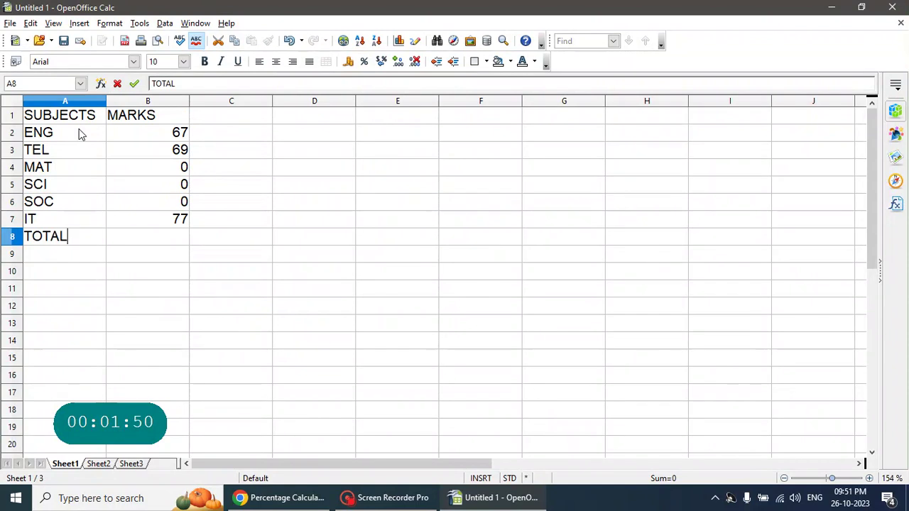
key("Tab")
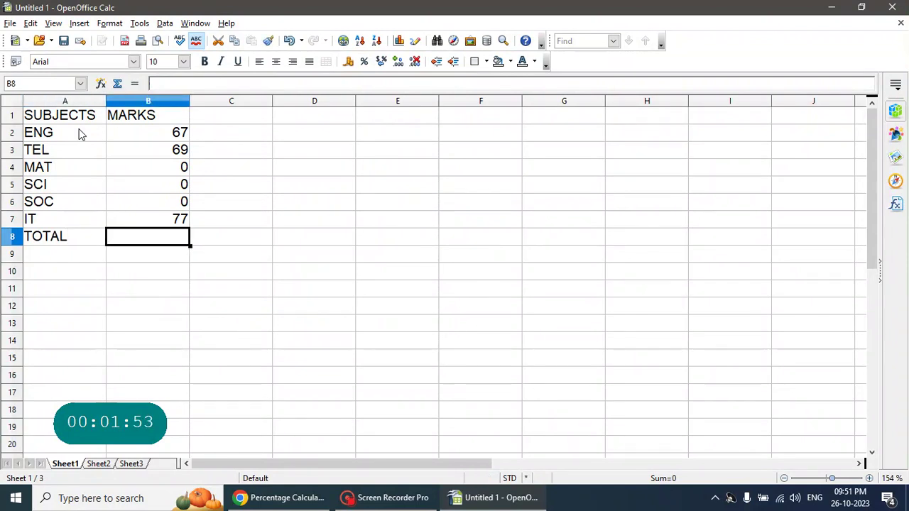
type("=SU")
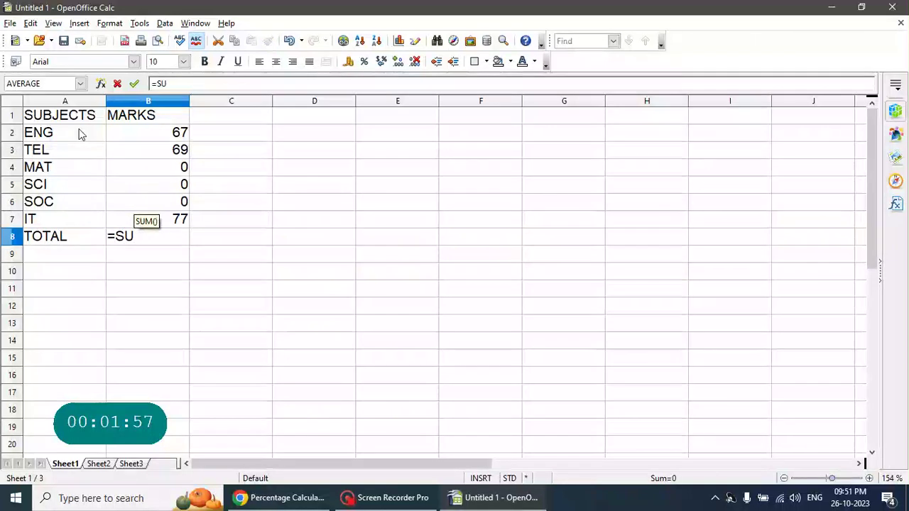
type("M")
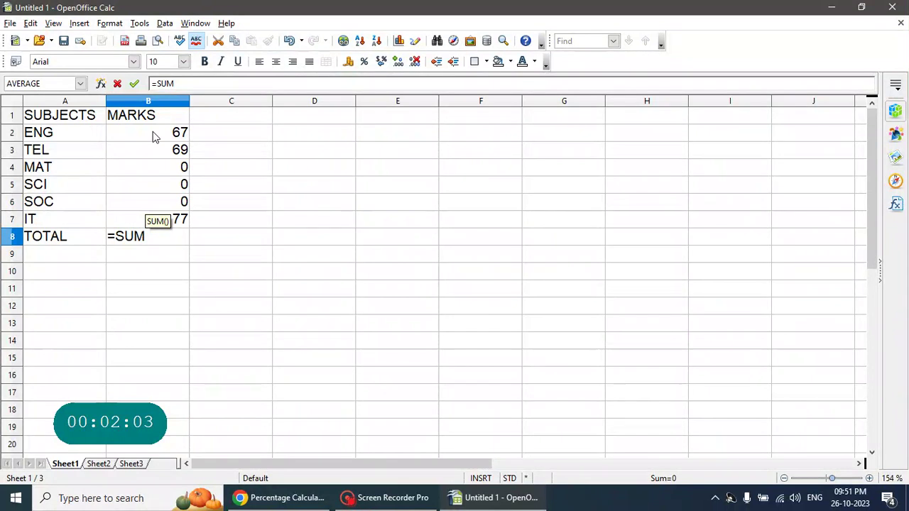
type("(")
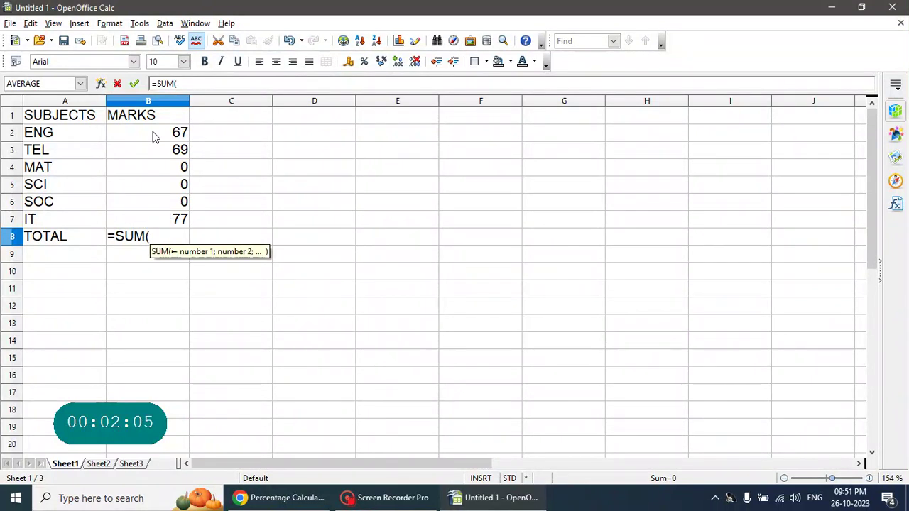
left_click_drag(154, 134, 178, 216)
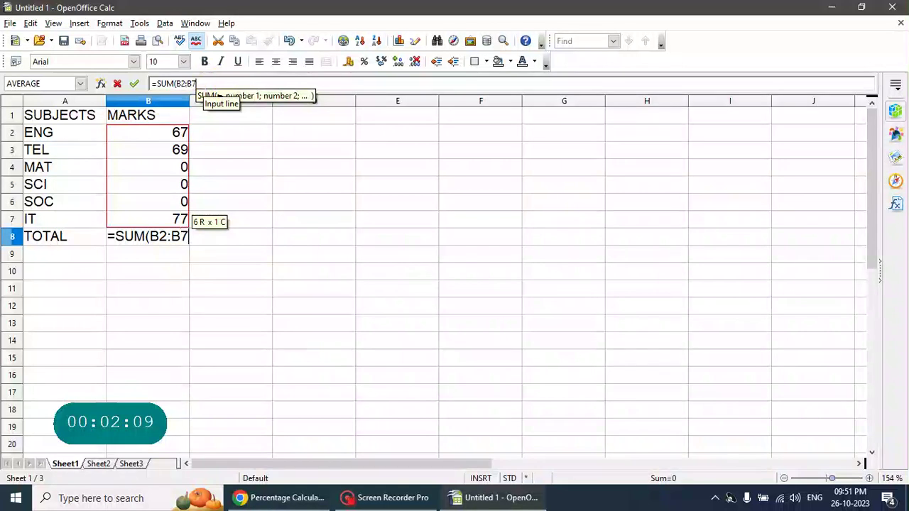
type(")")
key("Return")
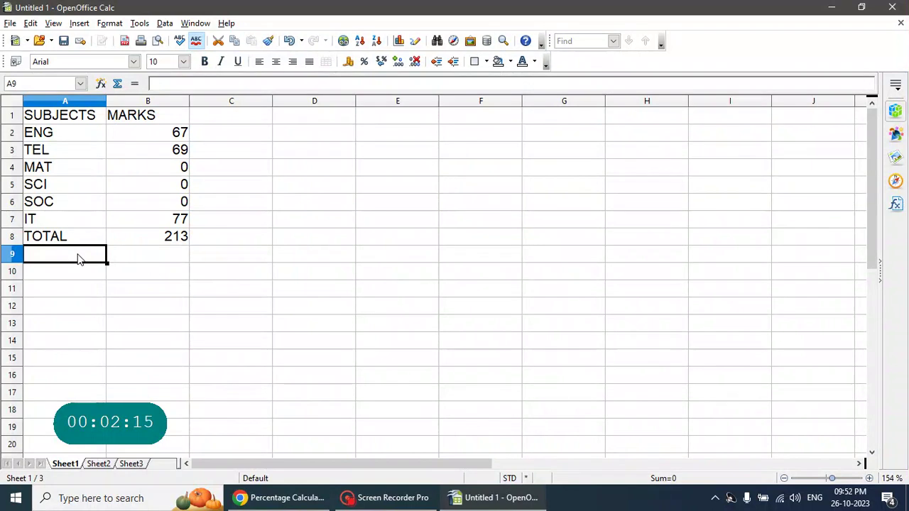
Label A9 as PERCENTAGE and widen column A to fit its contents.
type("PERCEN")
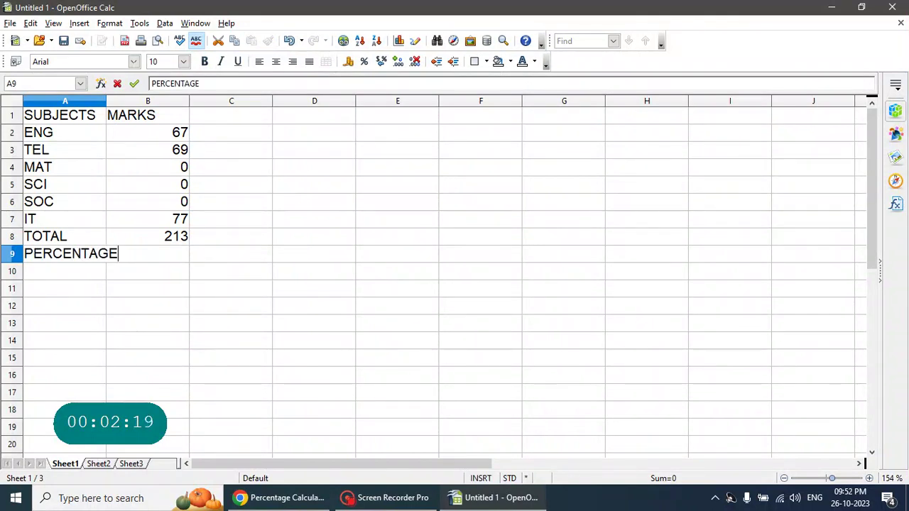
type("TAGE")
double_click(107, 103)
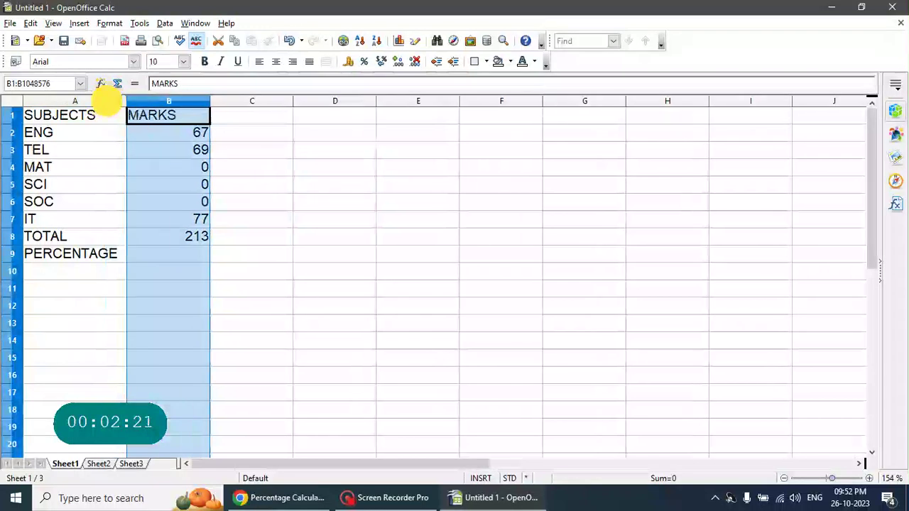
Calculate the percentage in B9 with the formula =AVERAGE(B2:B7).
left_click(168, 257)
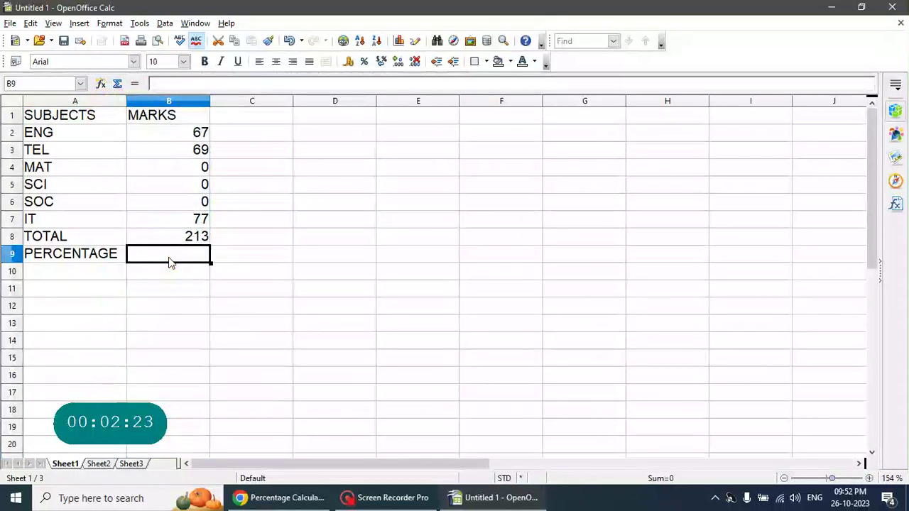
type("=AV")
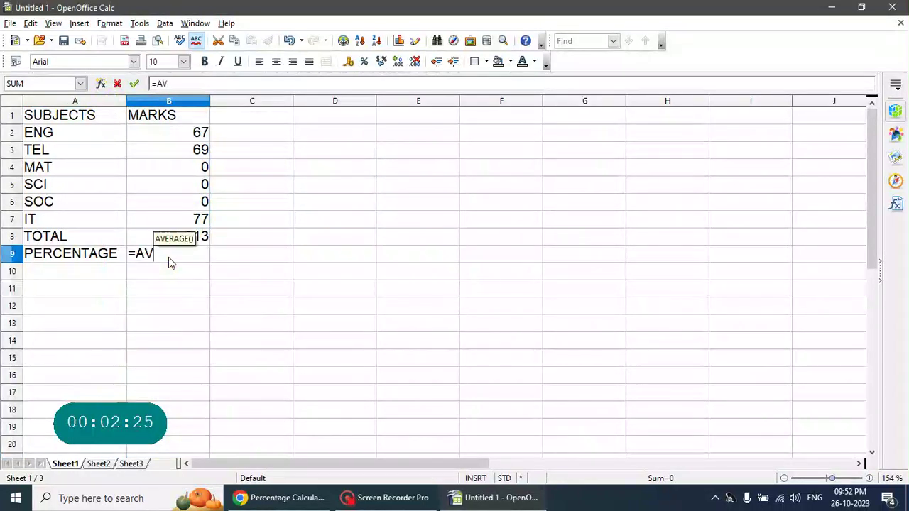
type("ERAGE")
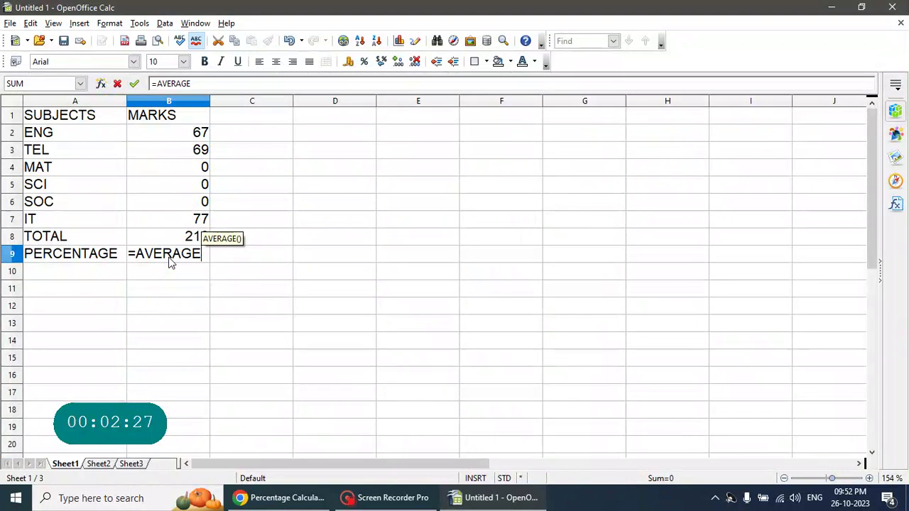
type("(")
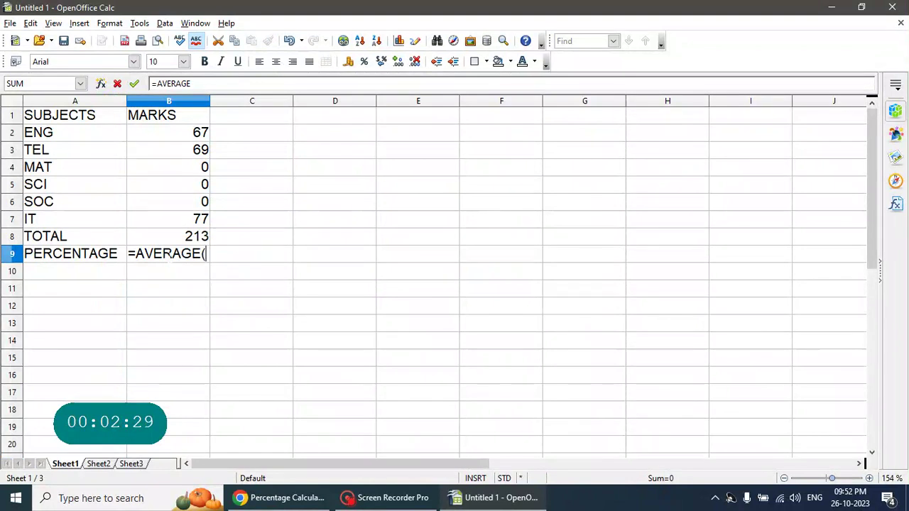
left_click_drag(168, 128, 196, 226)
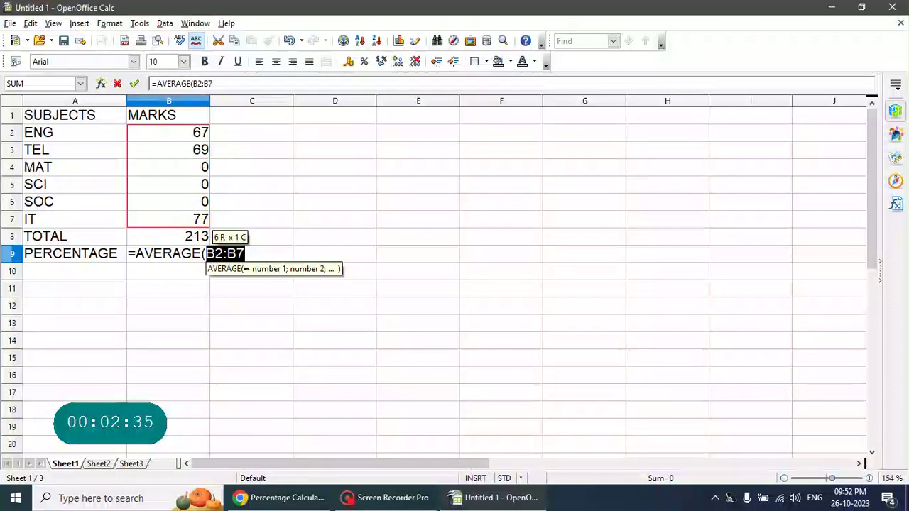
left_click(221, 89)
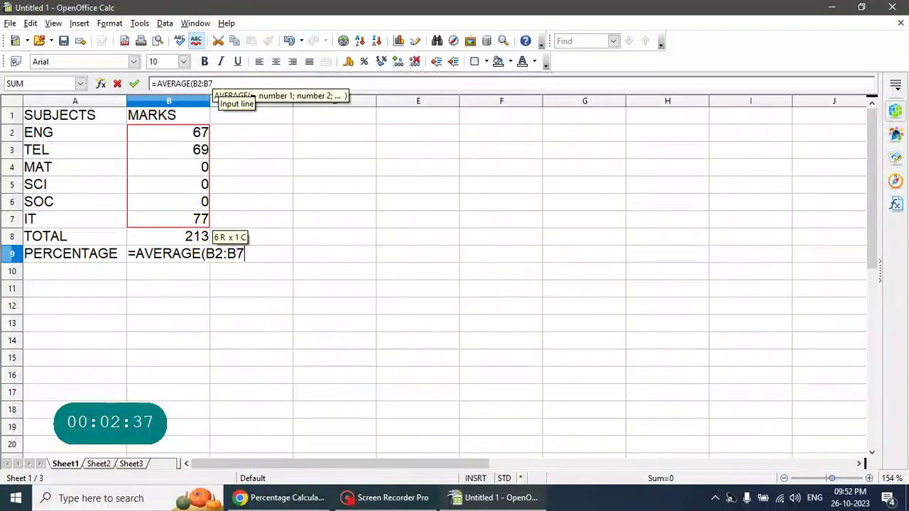
type(")")
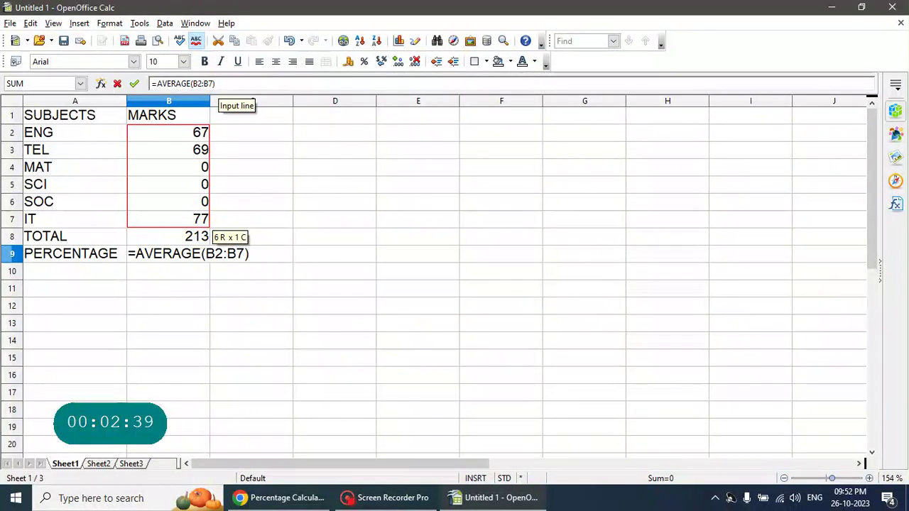
key("Return")
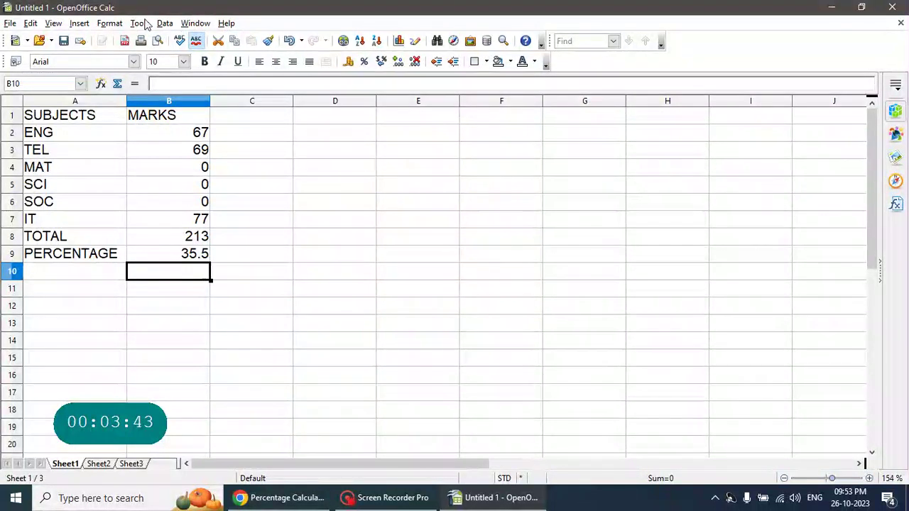
Open the Solver and set the percentage cell B9 as the target cell.
left_click(140, 24)
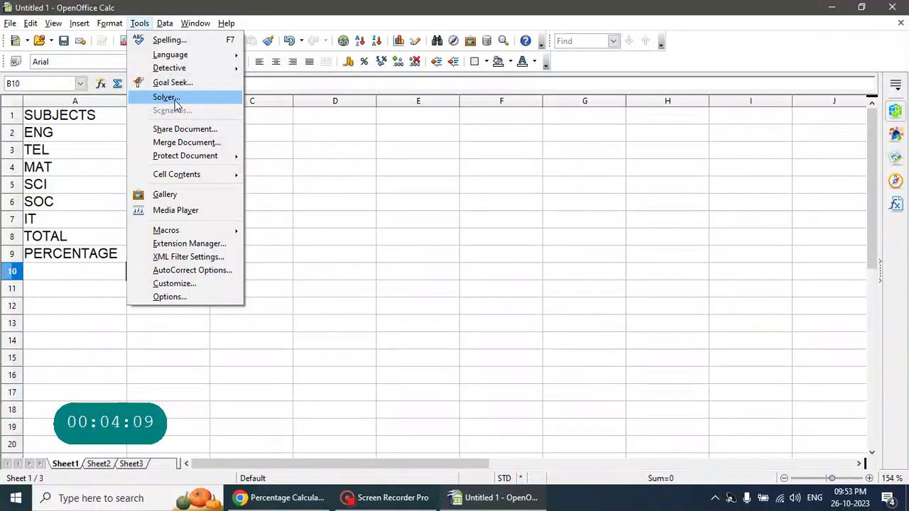
left_click(178, 96)
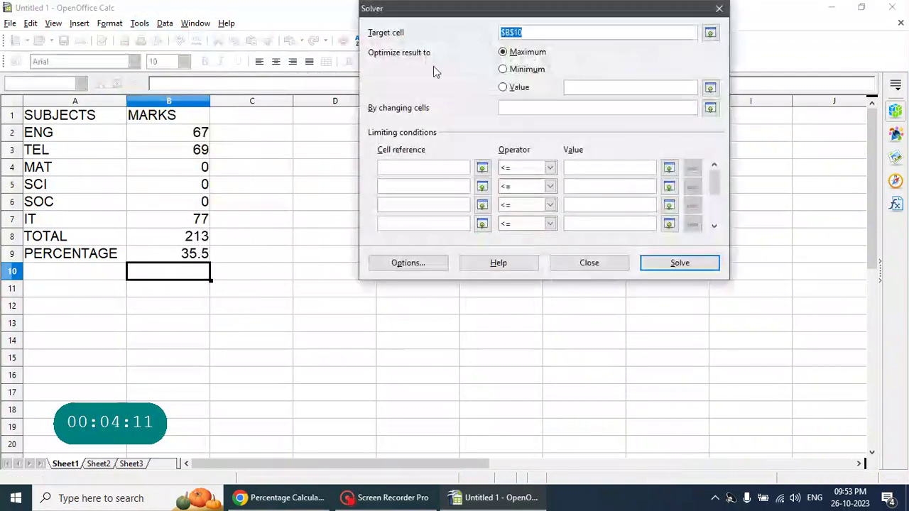
left_click_drag(459, 7, 420, 69)
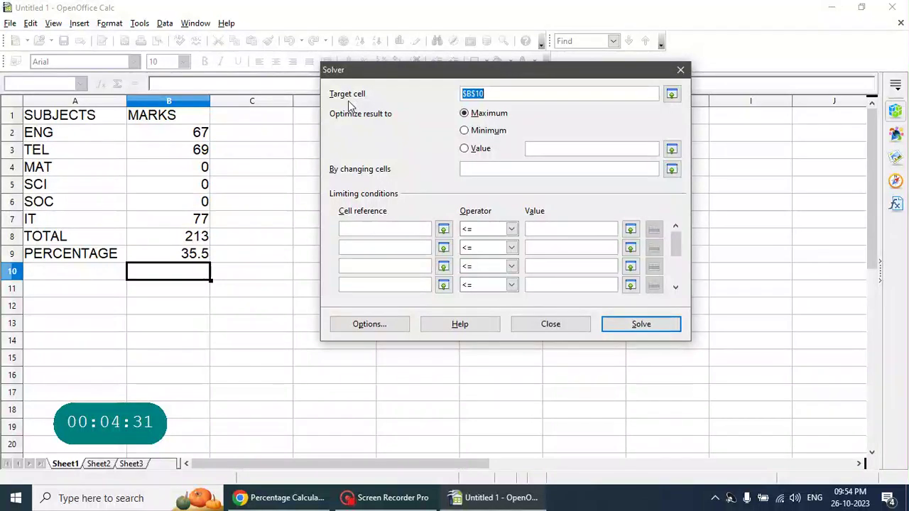
left_click(198, 260)
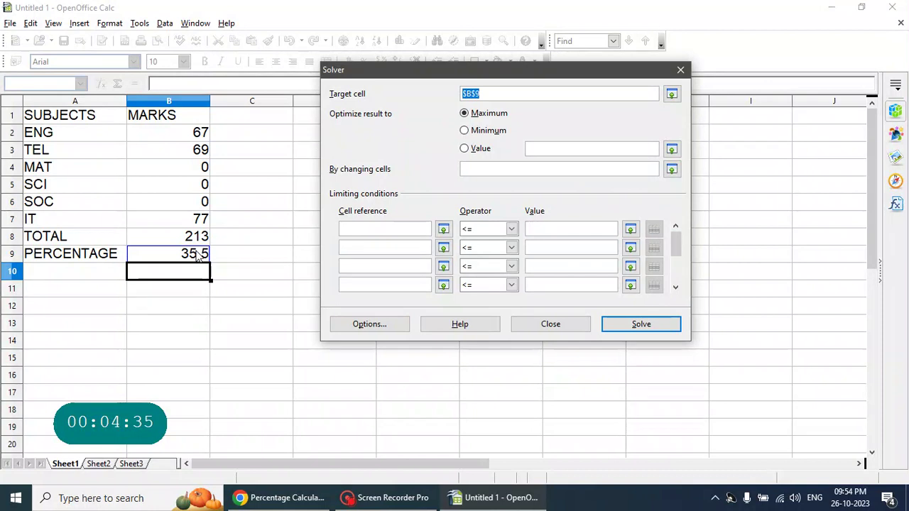
Set the Solver to reach a value of 75 by changing the MAT, SCI and SOC marks in B4:B6.
left_click(464, 149)
left_click(568, 148)
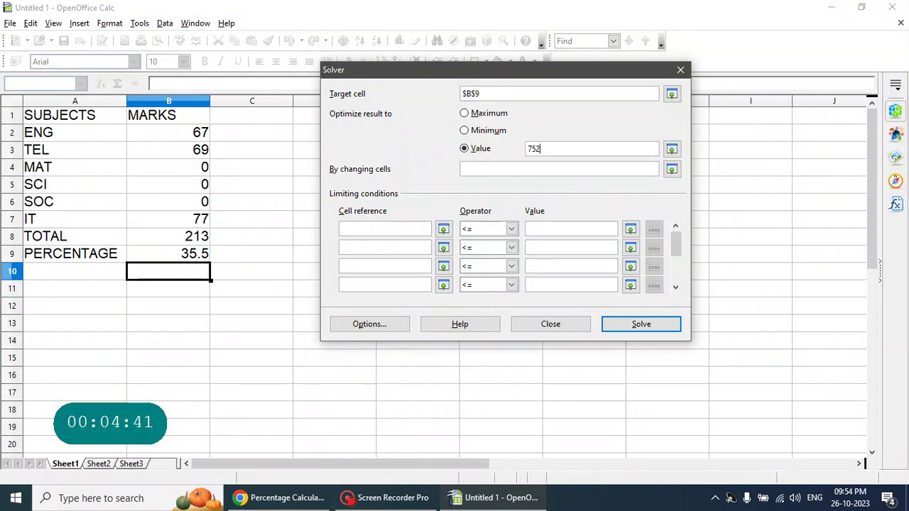
type("752")
key("BackSpace")
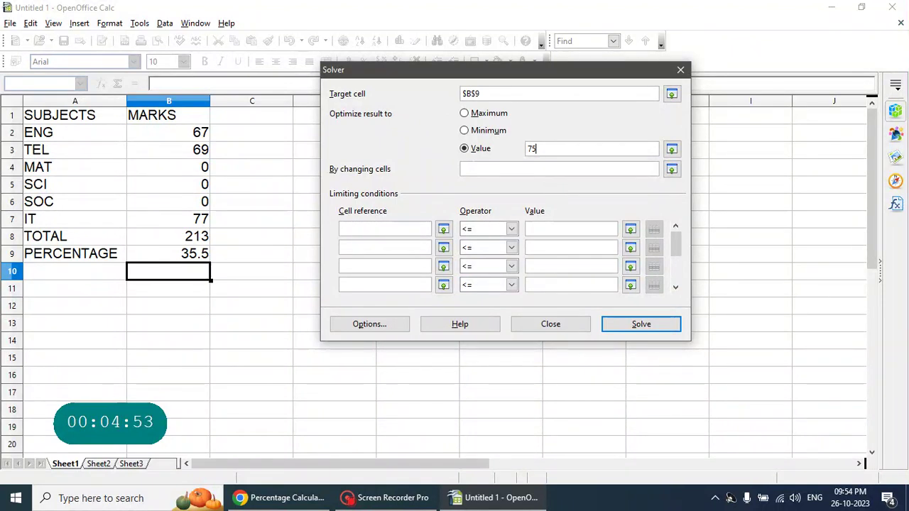
left_click(480, 149)
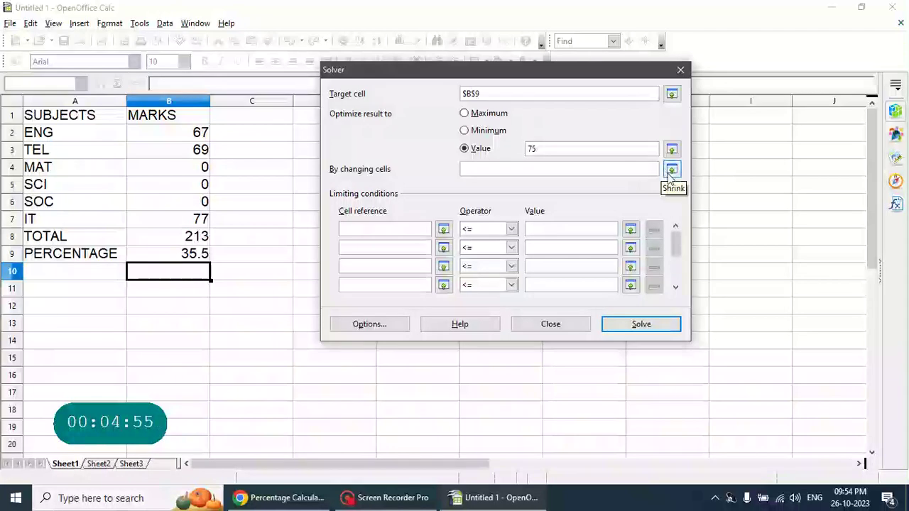
left_click(671, 170)
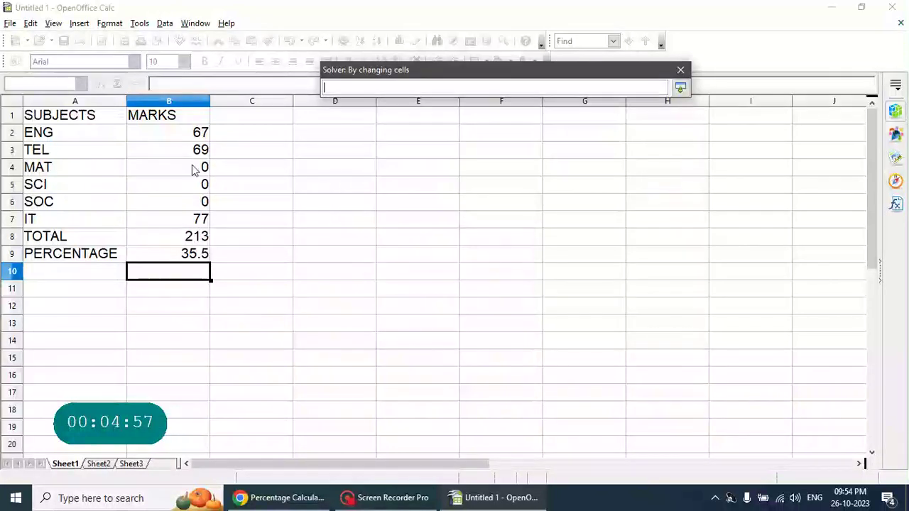
left_click_drag(192, 169, 194, 204)
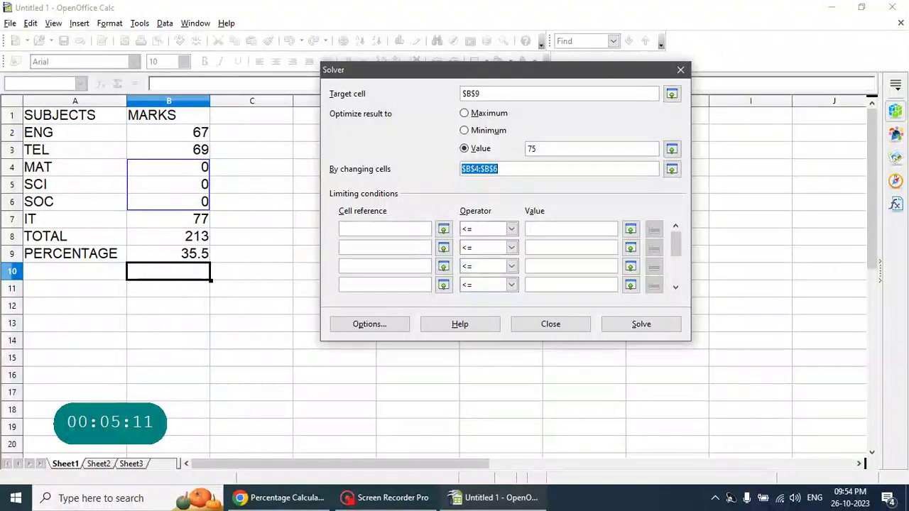
Add a first limiting condition requiring the MAT mark in B4 to be >= 70.
left_click(357, 227)
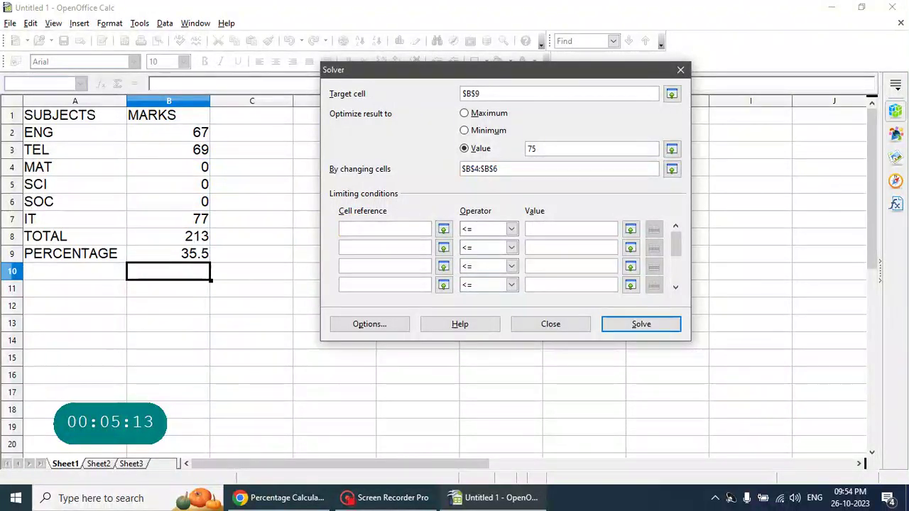
left_click(444, 229)
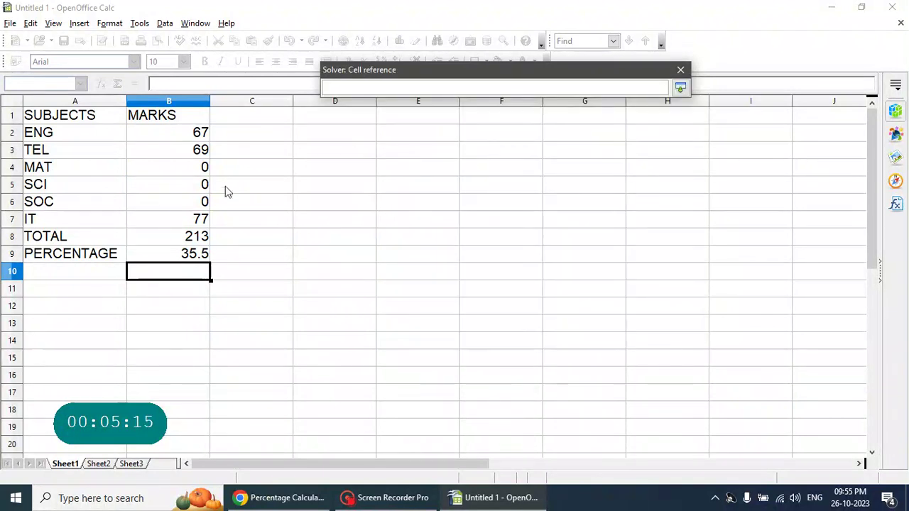
left_click(204, 167)
key("Return")
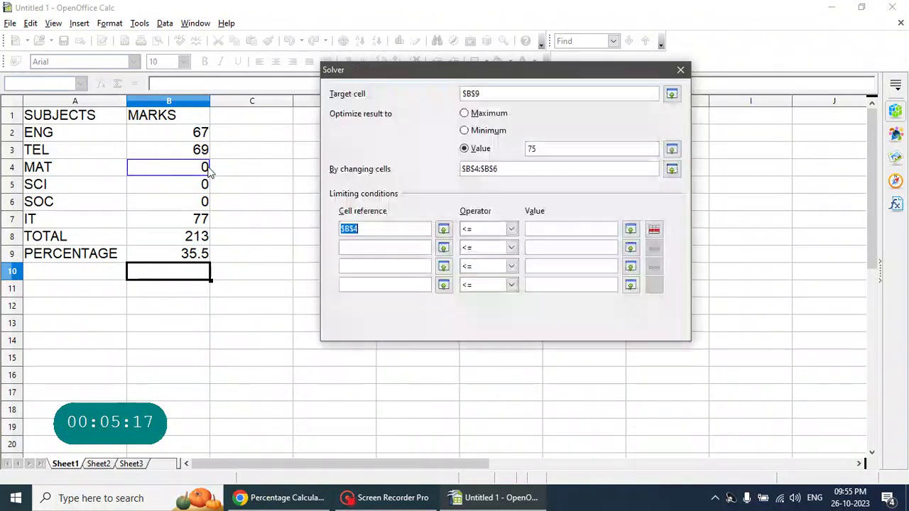
left_click(511, 228)
left_click(495, 264)
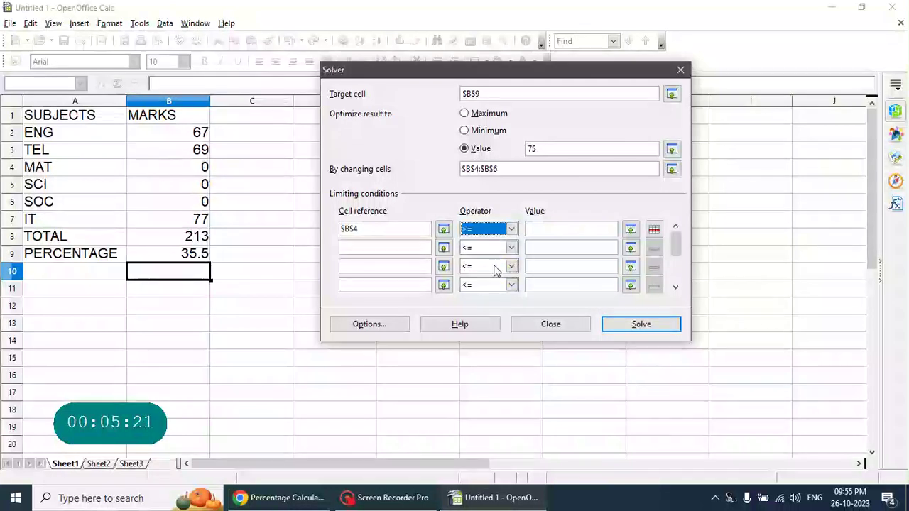
left_click(544, 228)
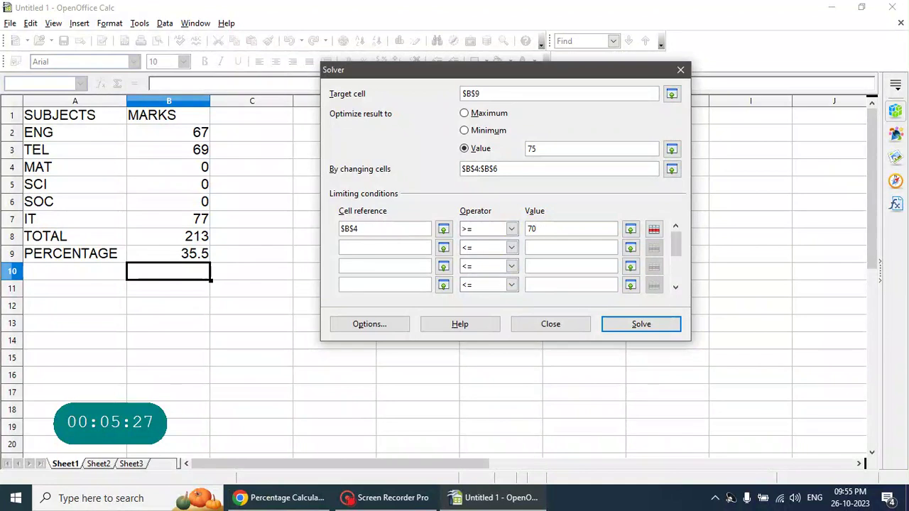
Add a second limiting condition for the SCI mark in B5 with the value 71.
left_click(444, 248)
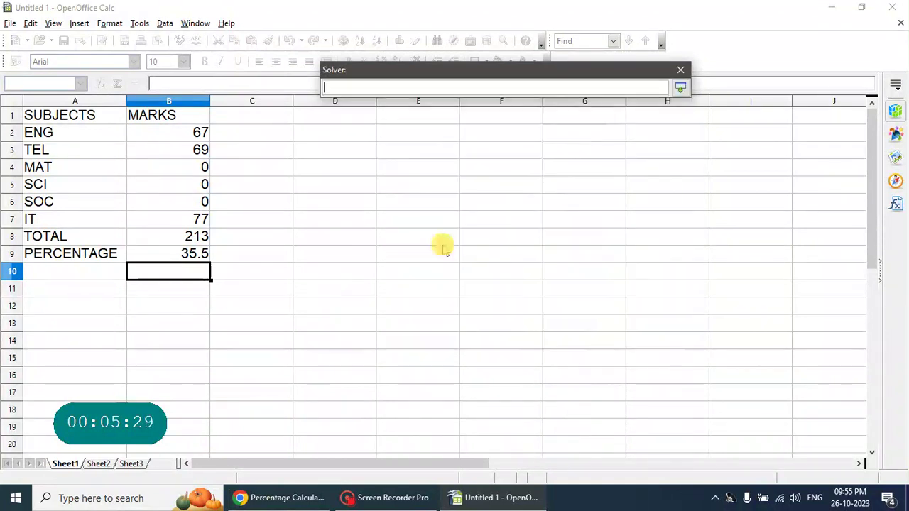
left_click(199, 186)
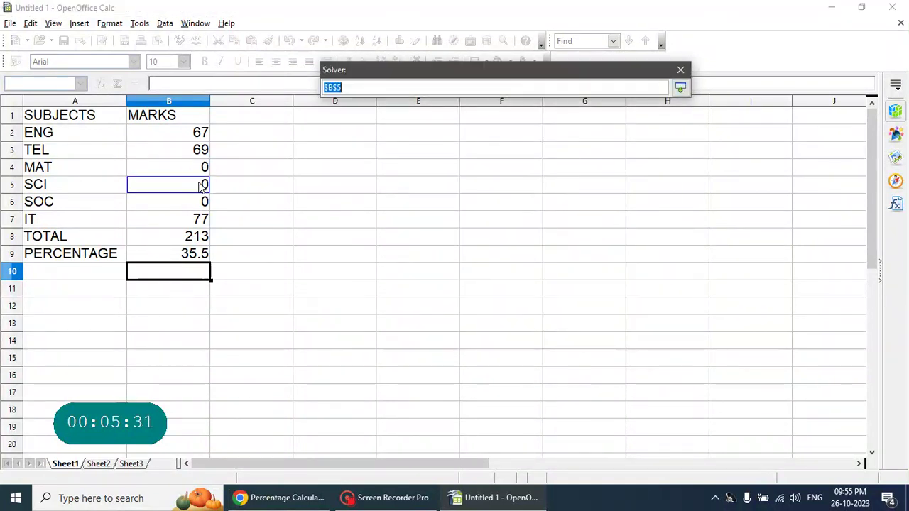
key("Return")
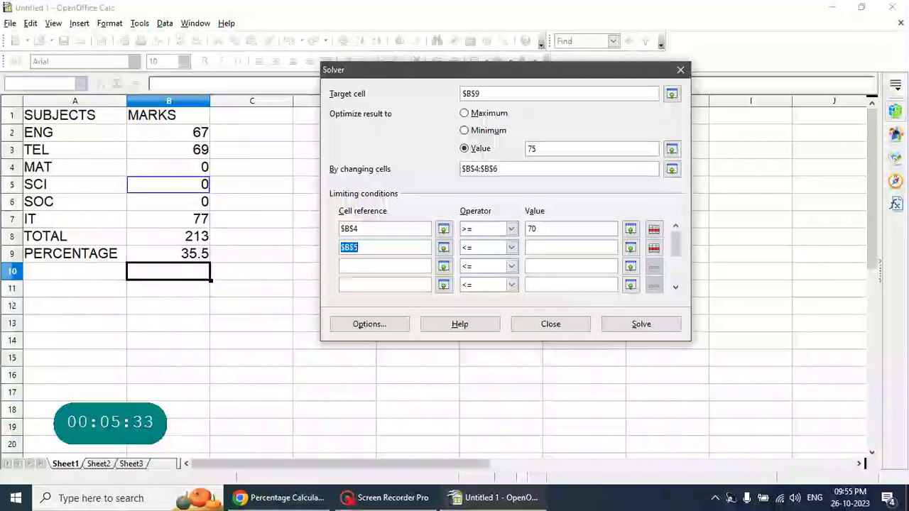
left_click(542, 250)
type("75")
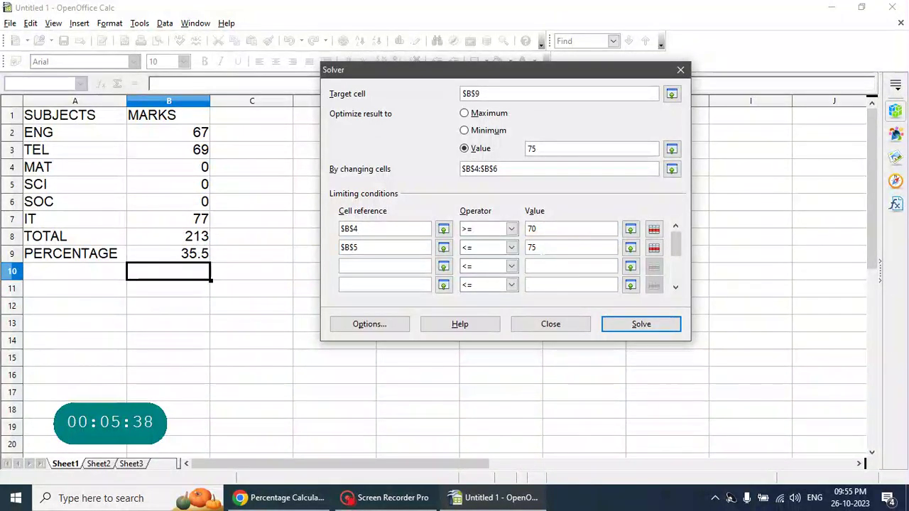
key("BackSpace")
type("7")
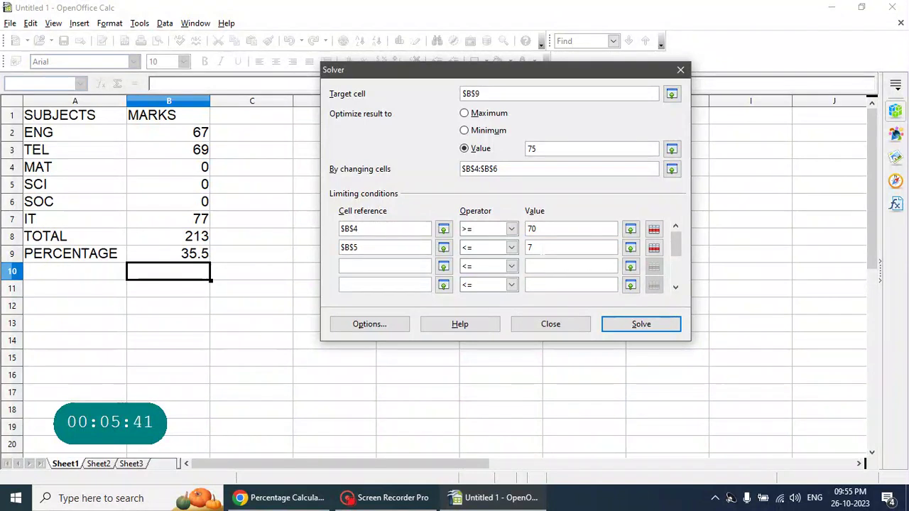
Add a third limiting condition of B6 >= 72 and change the operator of the B5 condition to >=.
left_click(442, 267)
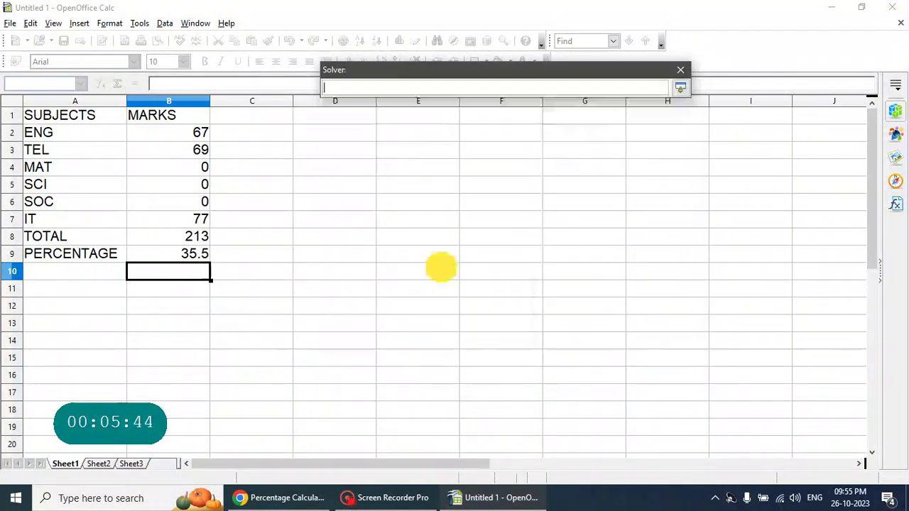
left_click(201, 202)
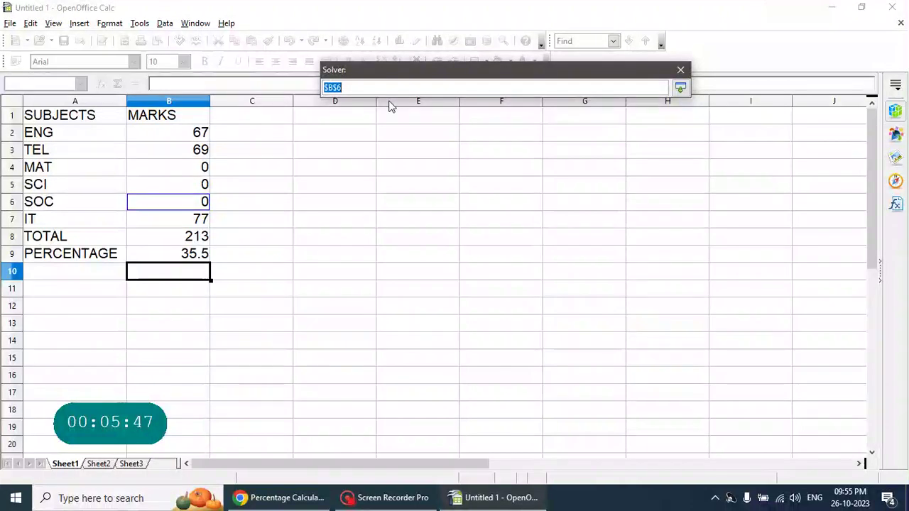
key("Return")
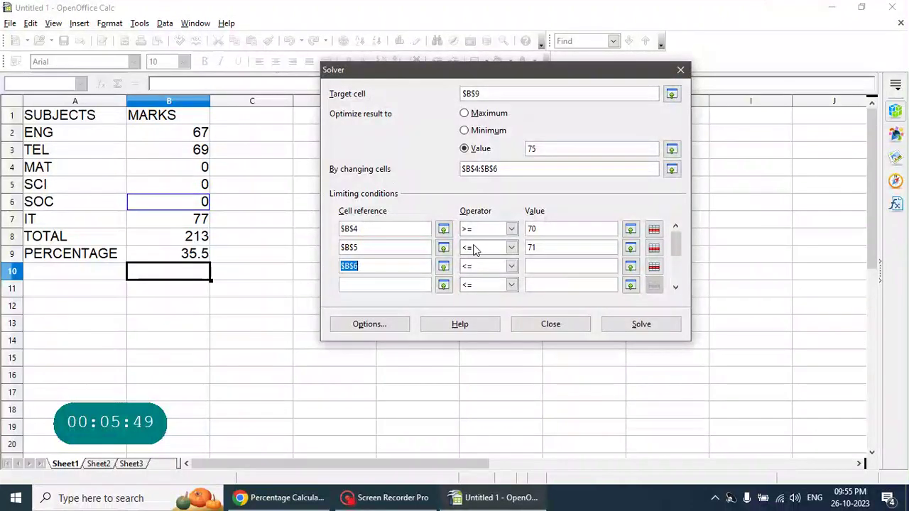
left_click(511, 248)
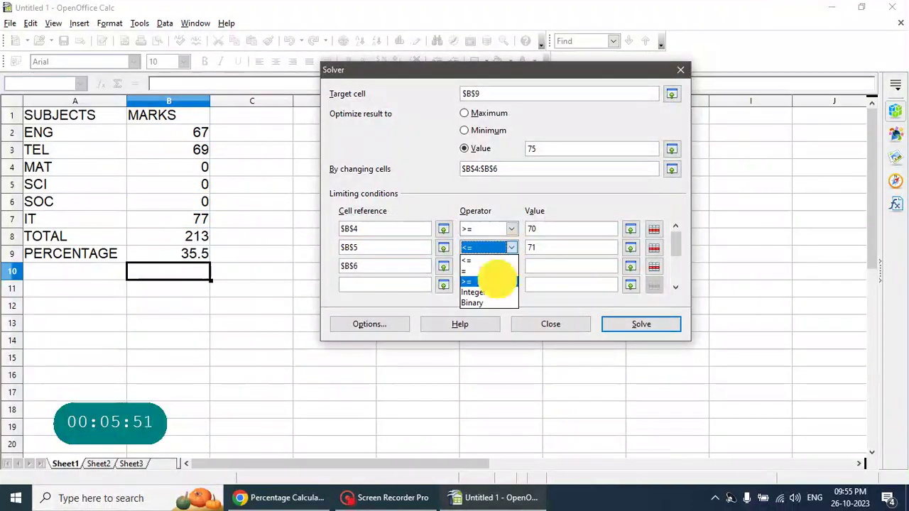
left_click(497, 282)
left_click(511, 266)
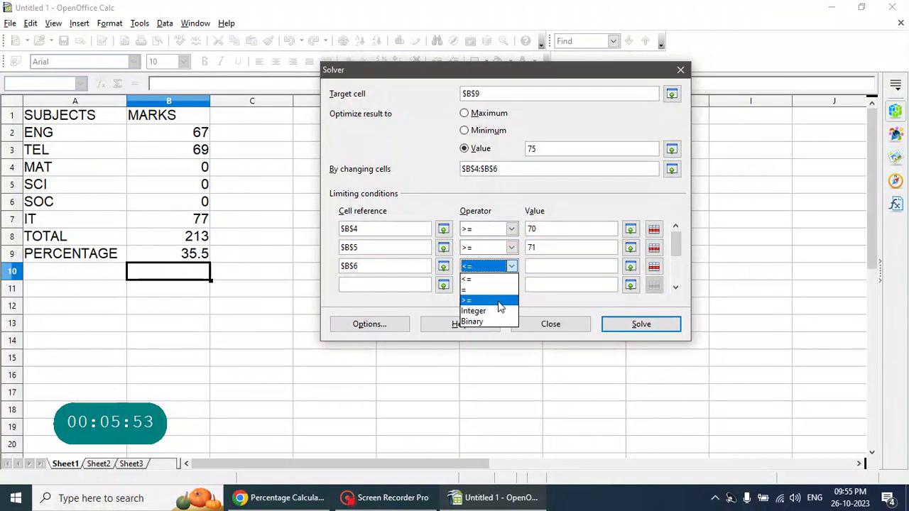
left_click(517, 299)
left_click(546, 267)
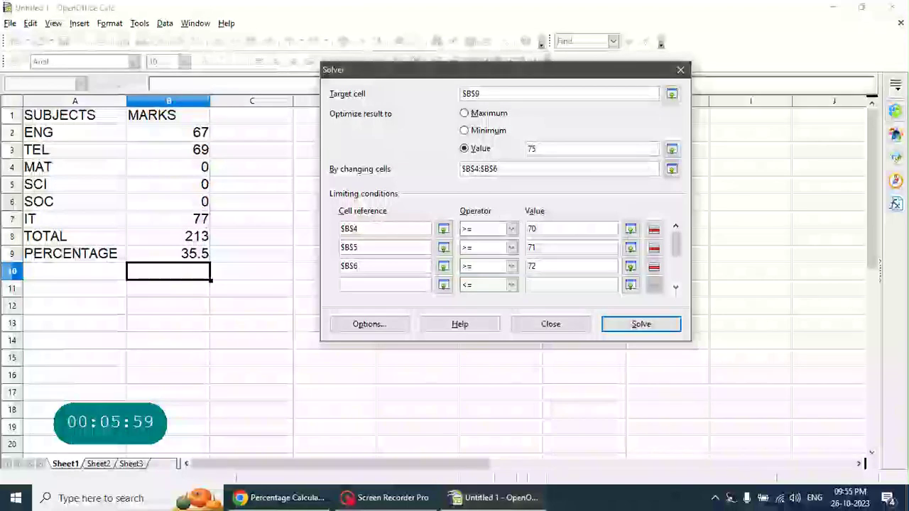
Solve for the required marks and keep the Solver's result in the sheet.
left_click(636, 328)
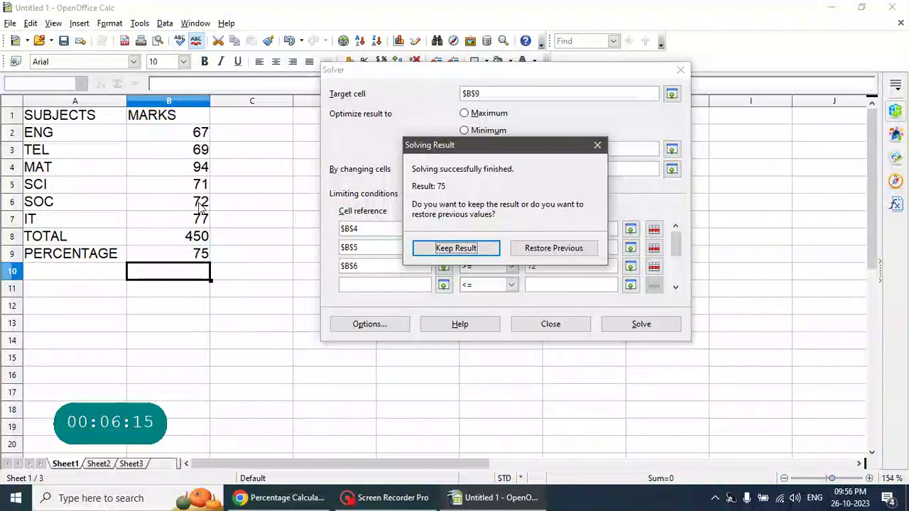
left_click(442, 247)
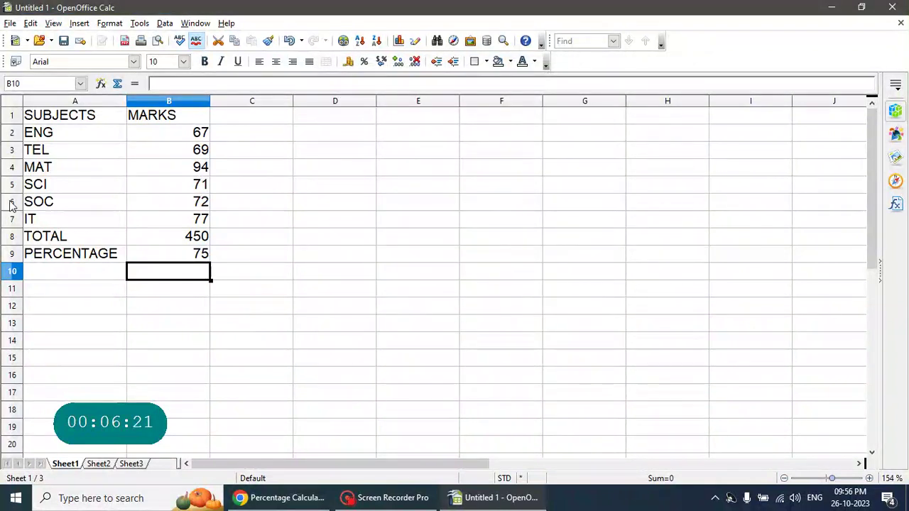
Apply borders around and between all cells of the marks table A1:B9 and make its text bold.
left_click_drag(52, 115, 172, 261)
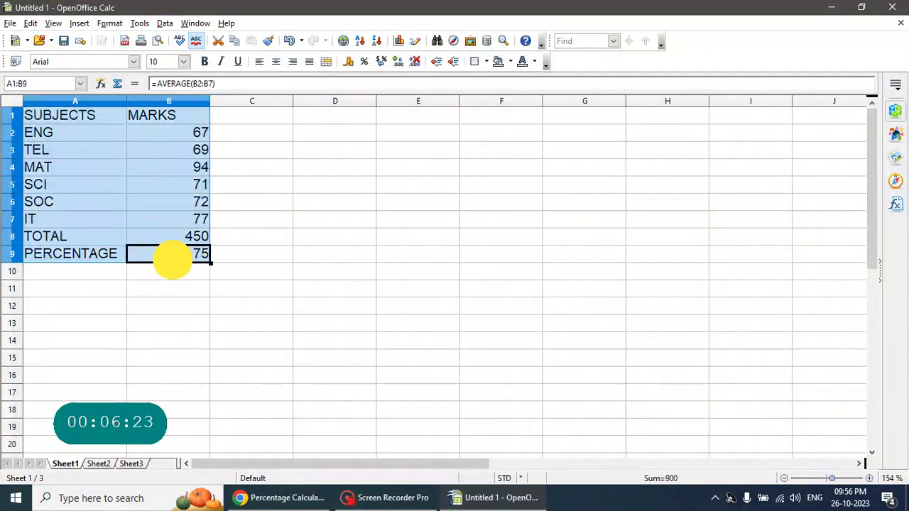
left_click(487, 62)
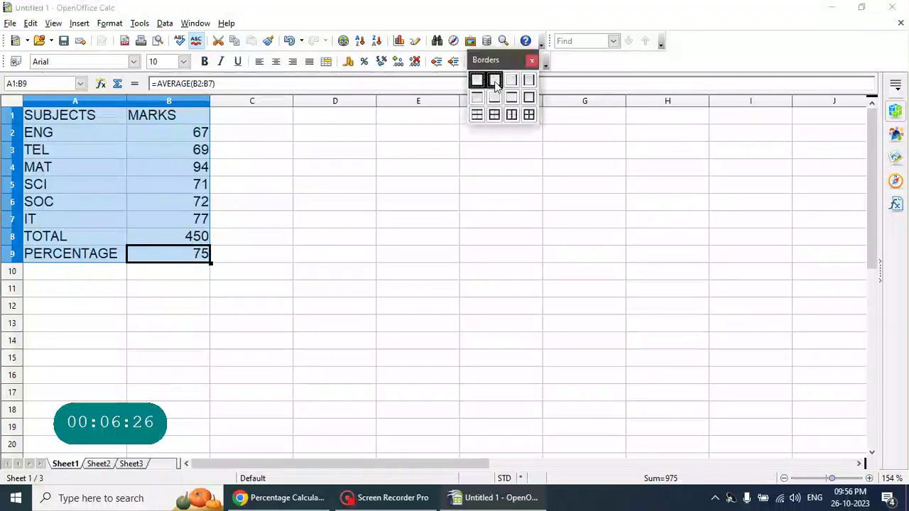
left_click(529, 116)
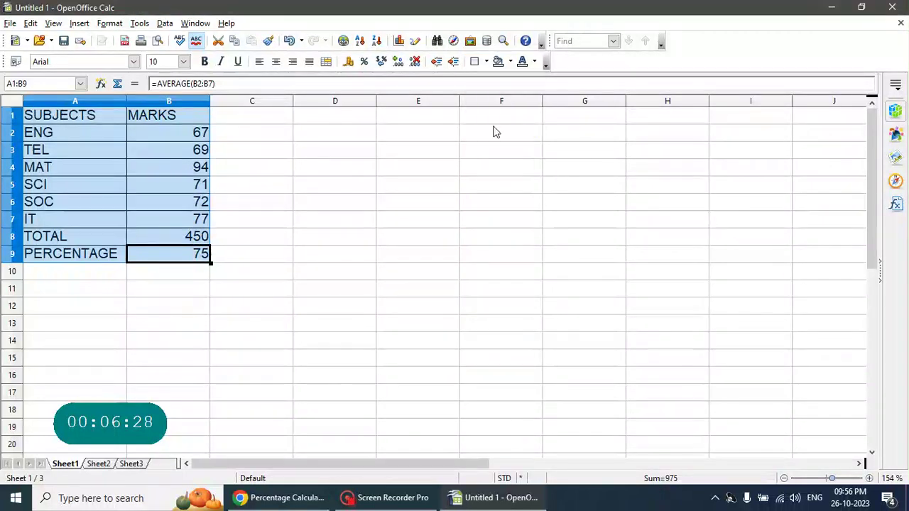
left_click(205, 62)
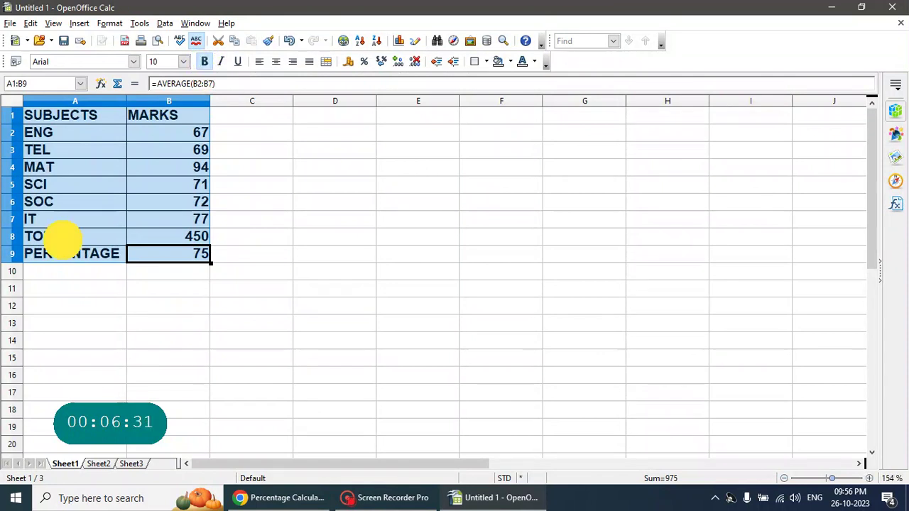
Set the font color of the TOTAL label in A8 to pink.
left_click(65, 236)
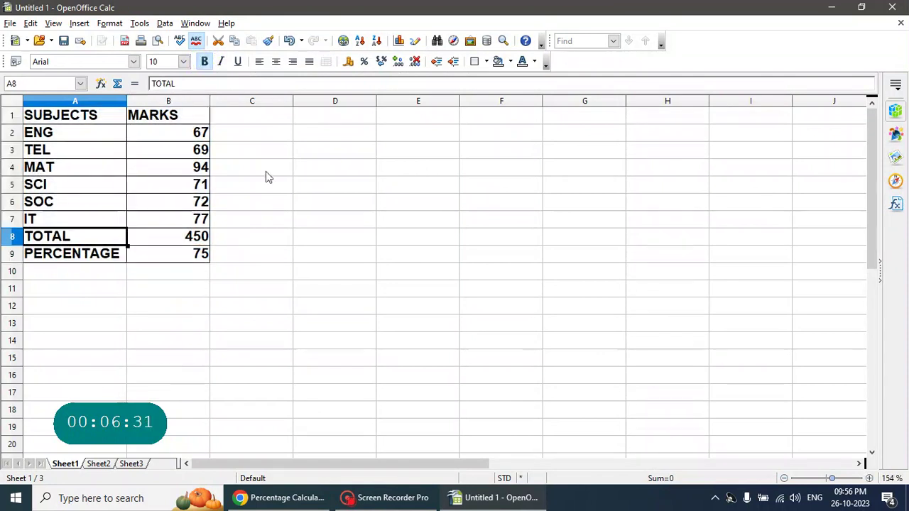
left_click(538, 64)
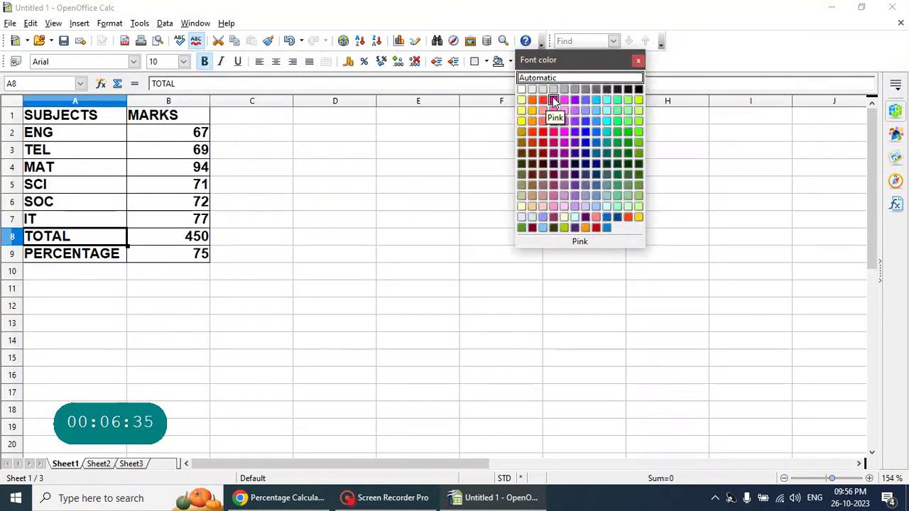
left_click(553, 98)
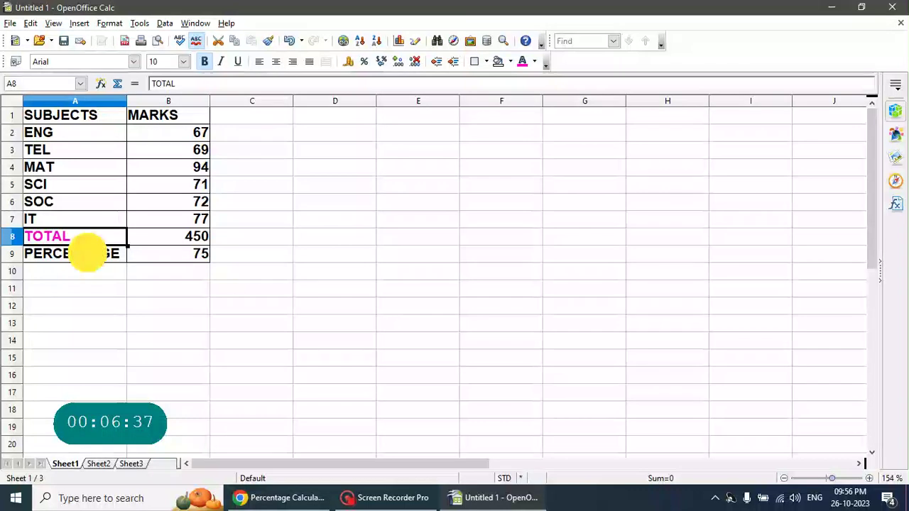
Set the font color of the PERCENTAGE label in A9 to red.
left_click(87, 253)
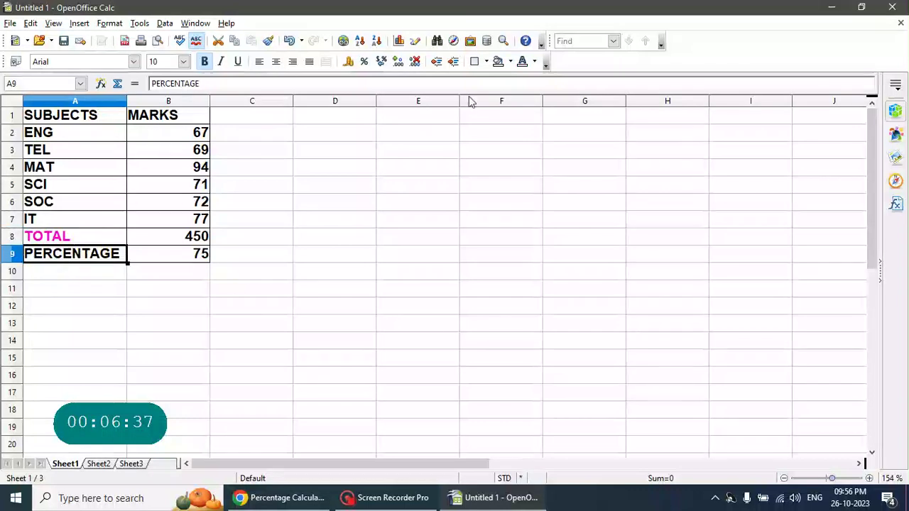
left_click(534, 63)
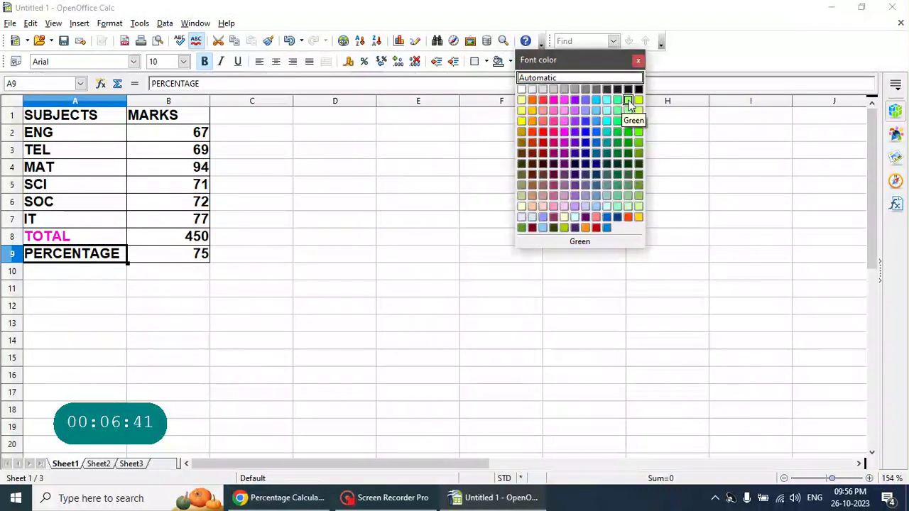
left_click(639, 100)
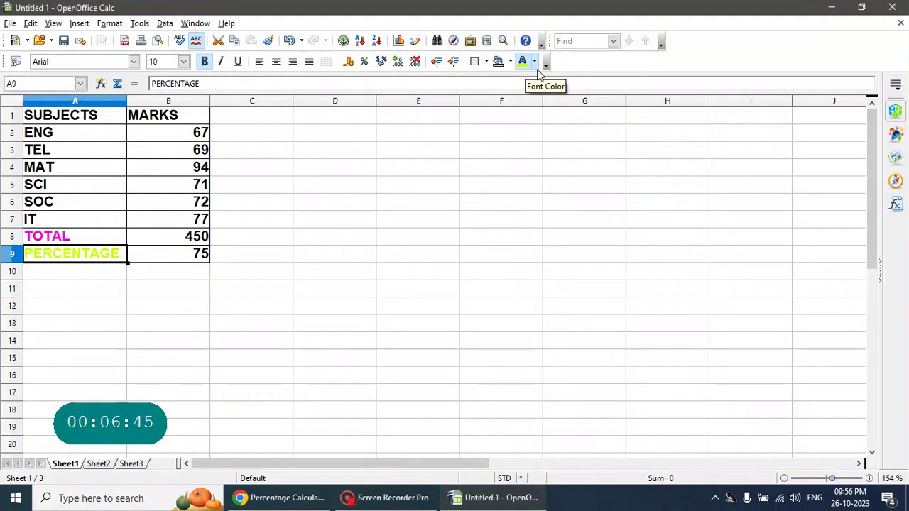
left_click(535, 63)
left_click(544, 99)
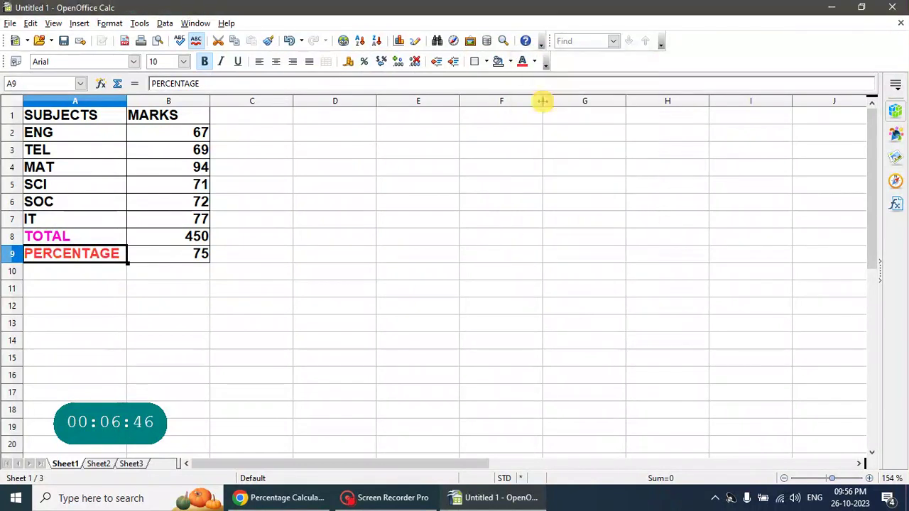
Open Solver for the percentage cell B9 and set the target value to 85.
left_click(149, 258)
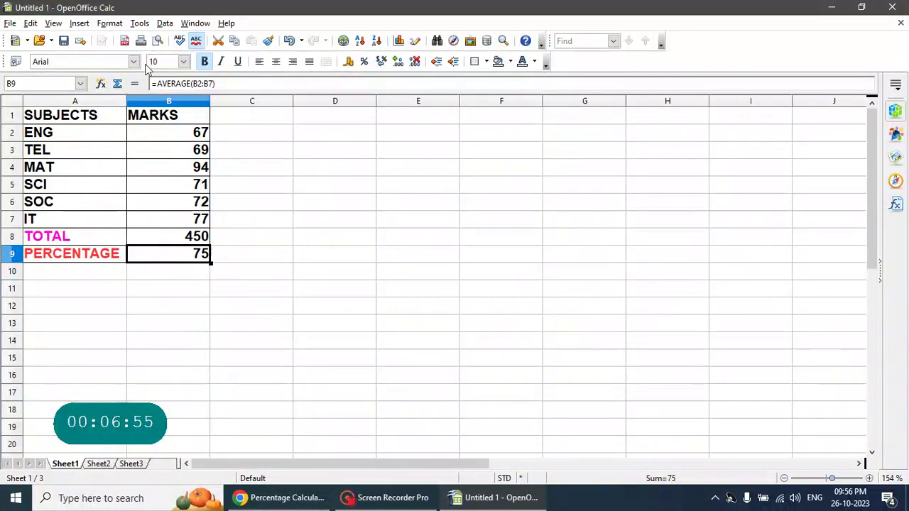
left_click(140, 23)
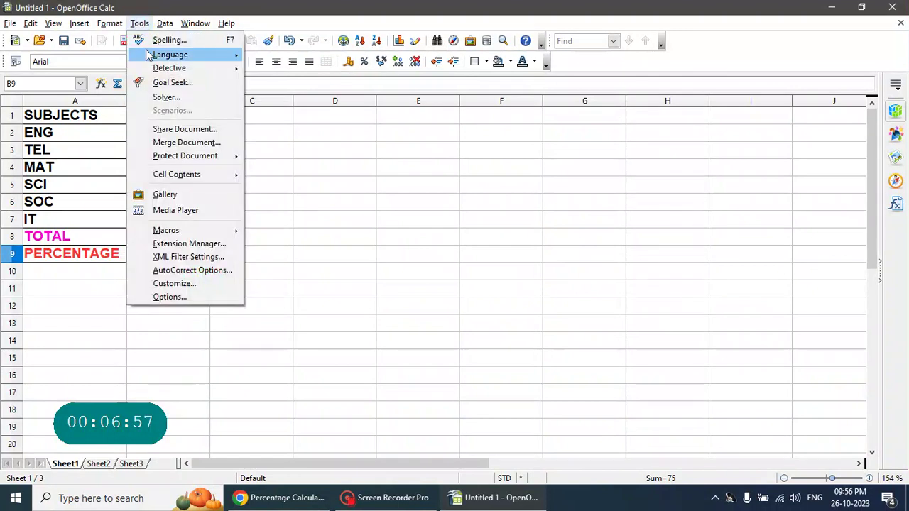
left_click(169, 97)
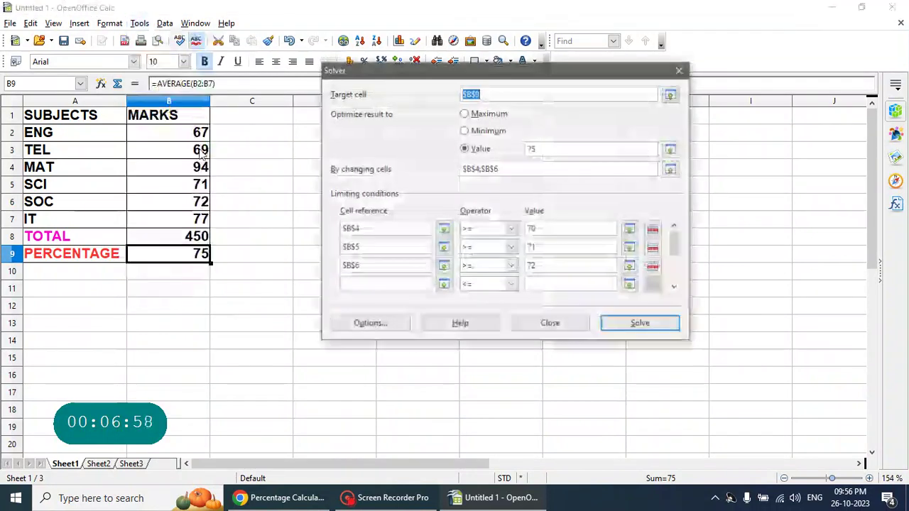
left_click(518, 147)
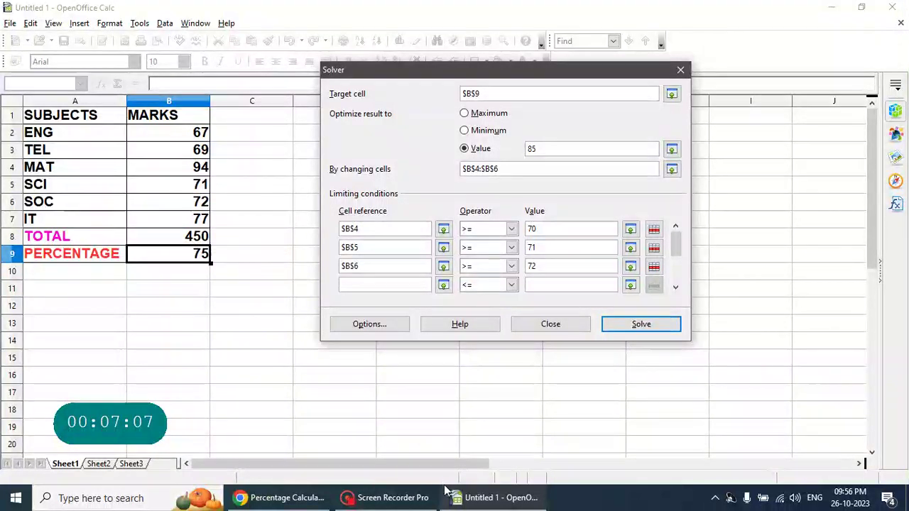
Search Windows for the Calculator app using "CAL".
left_click(130, 499)
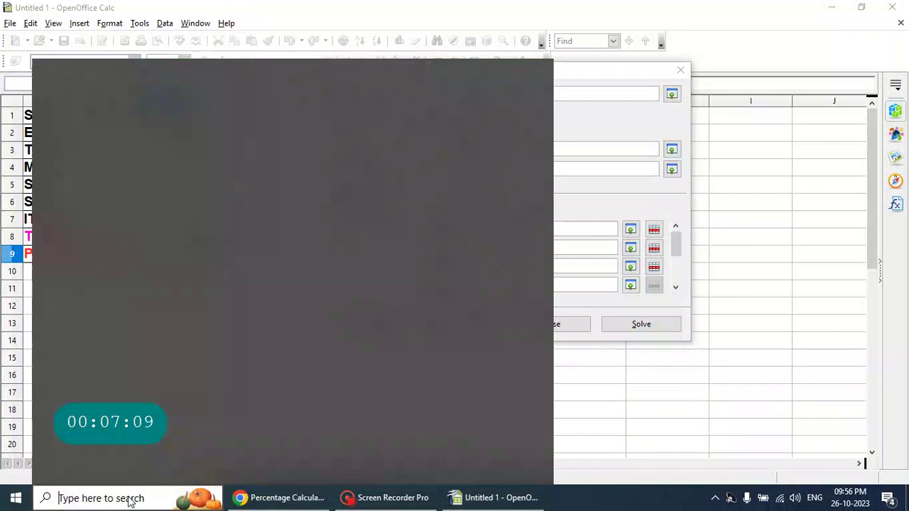
type("CAL")
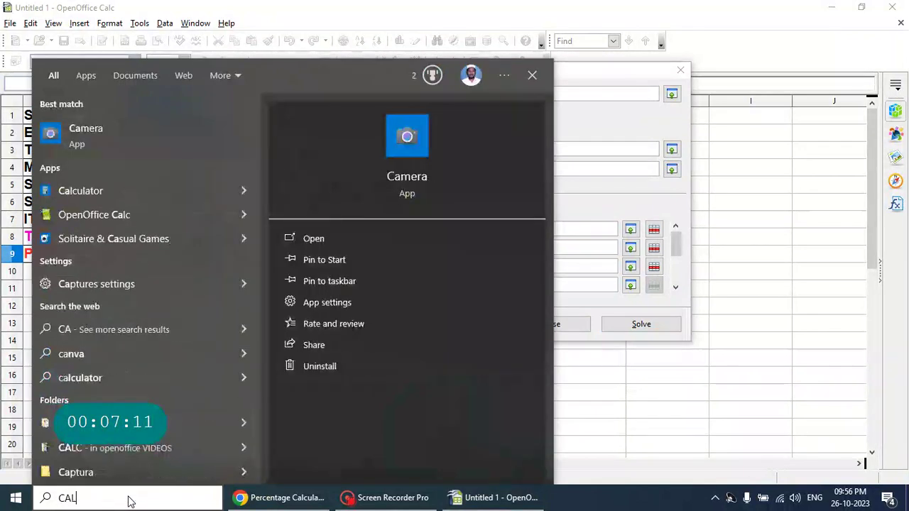